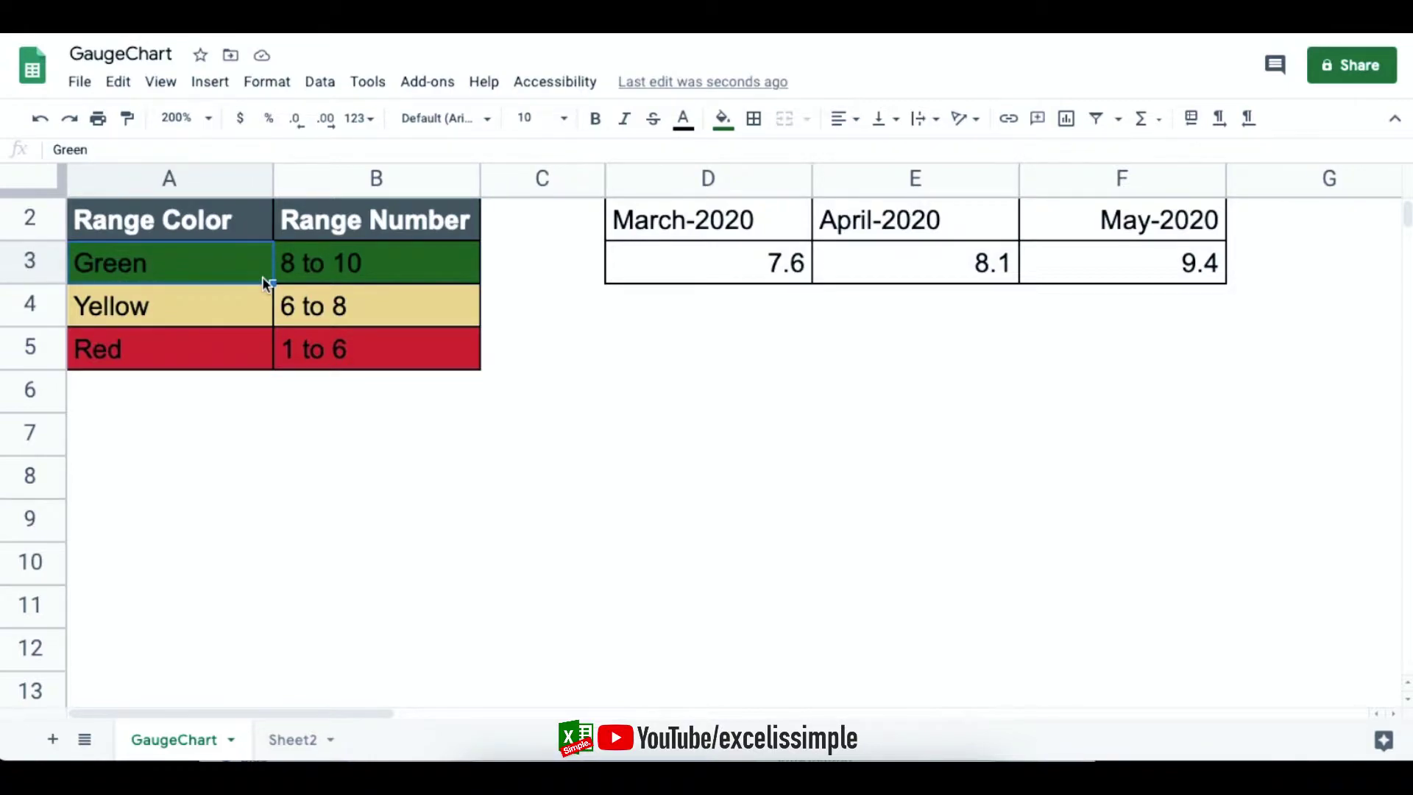
Review the colour table rows (Red, 1 to 6) and the May-2020 value 9.4.
key("Down")
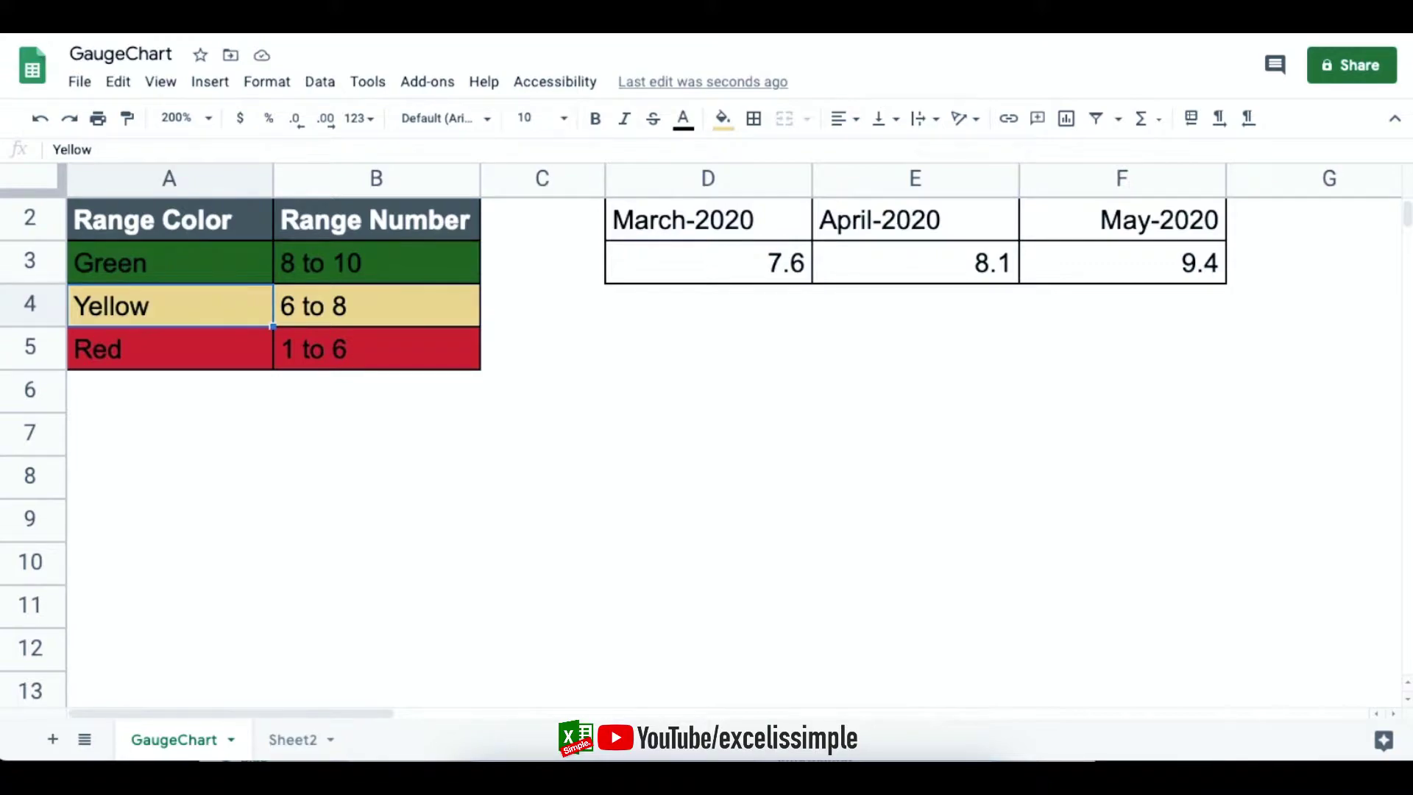
left_click(169, 349)
left_click(376, 348)
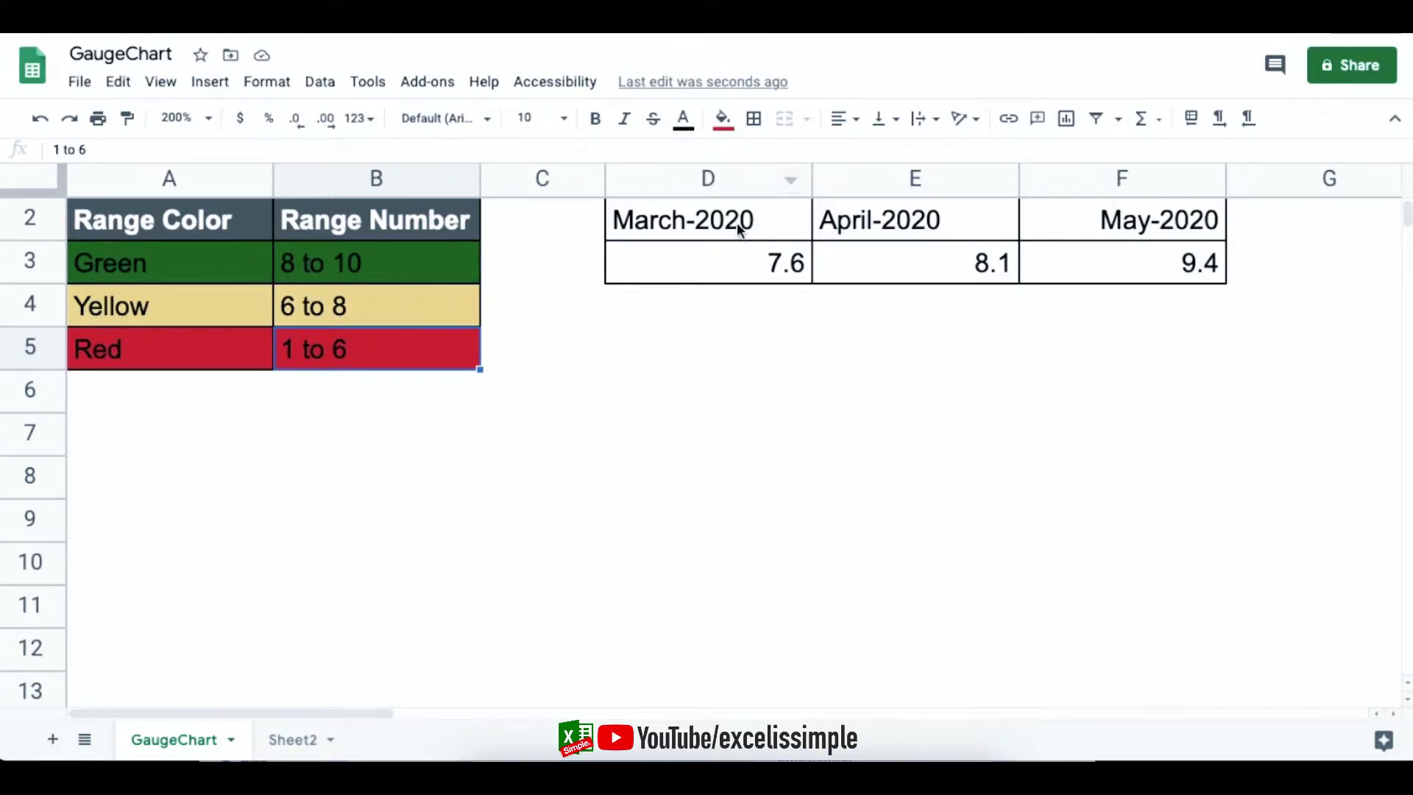
left_click(1123, 263)
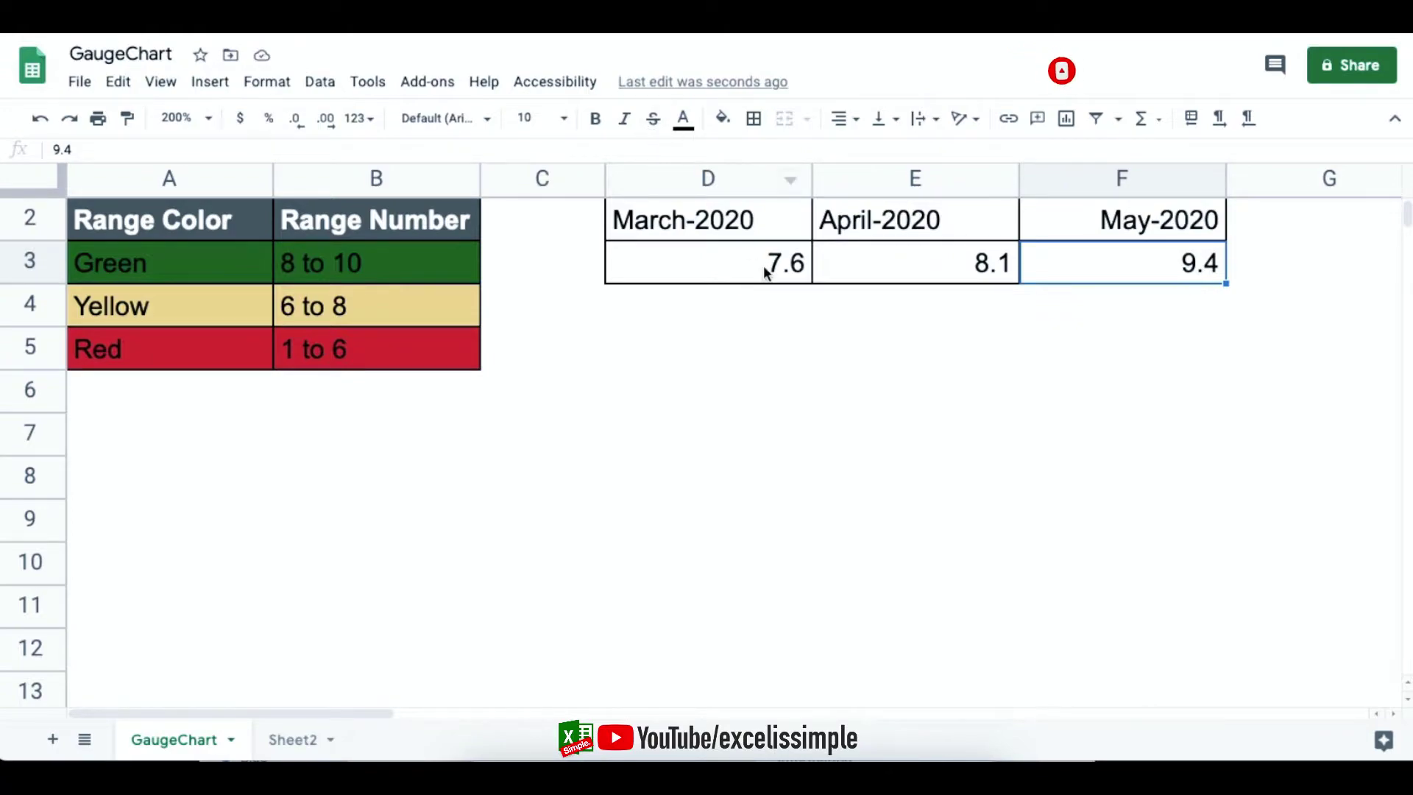
Insert a chart from the March–May 2020 labels and values in D2:F3.
left_click_drag(744, 221, 1078, 262)
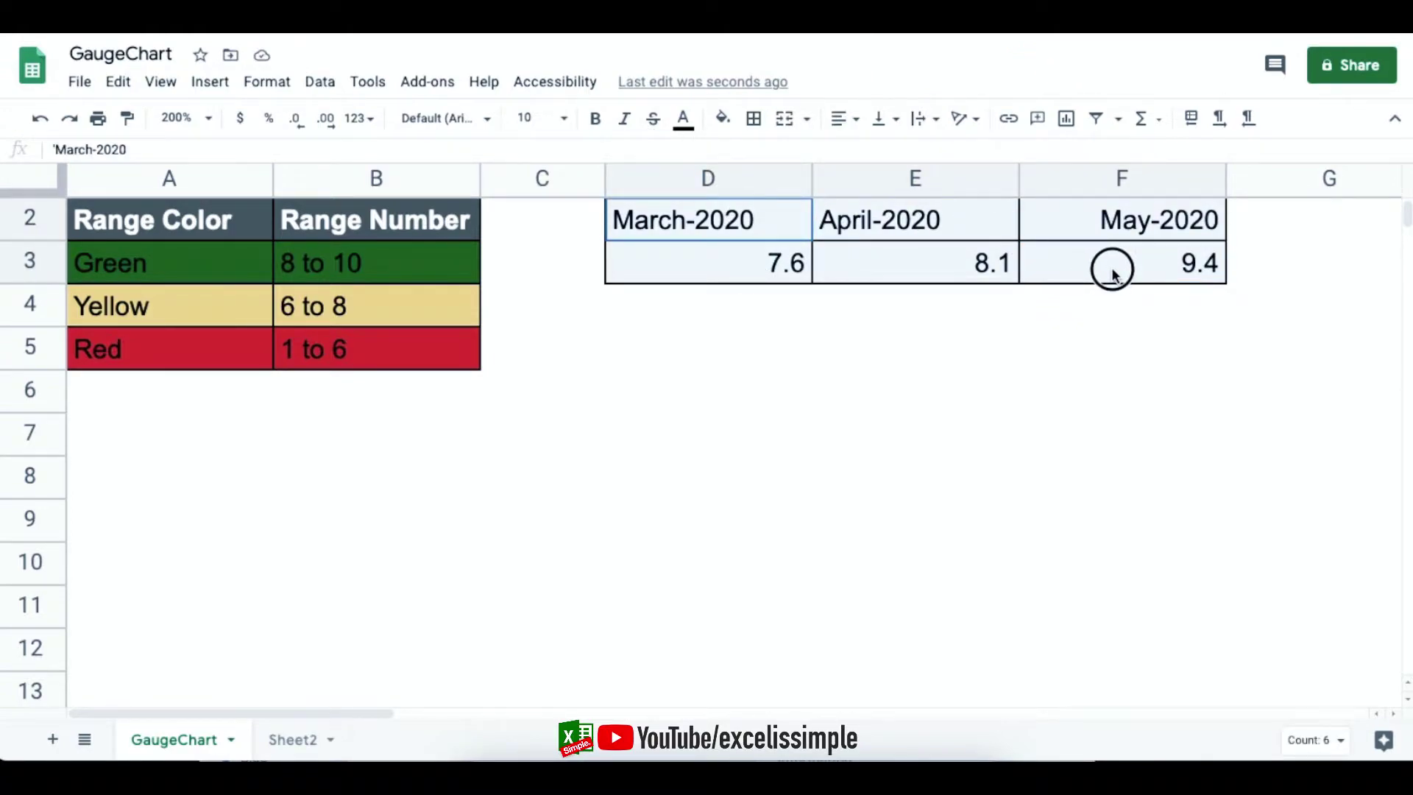
left_click(210, 83)
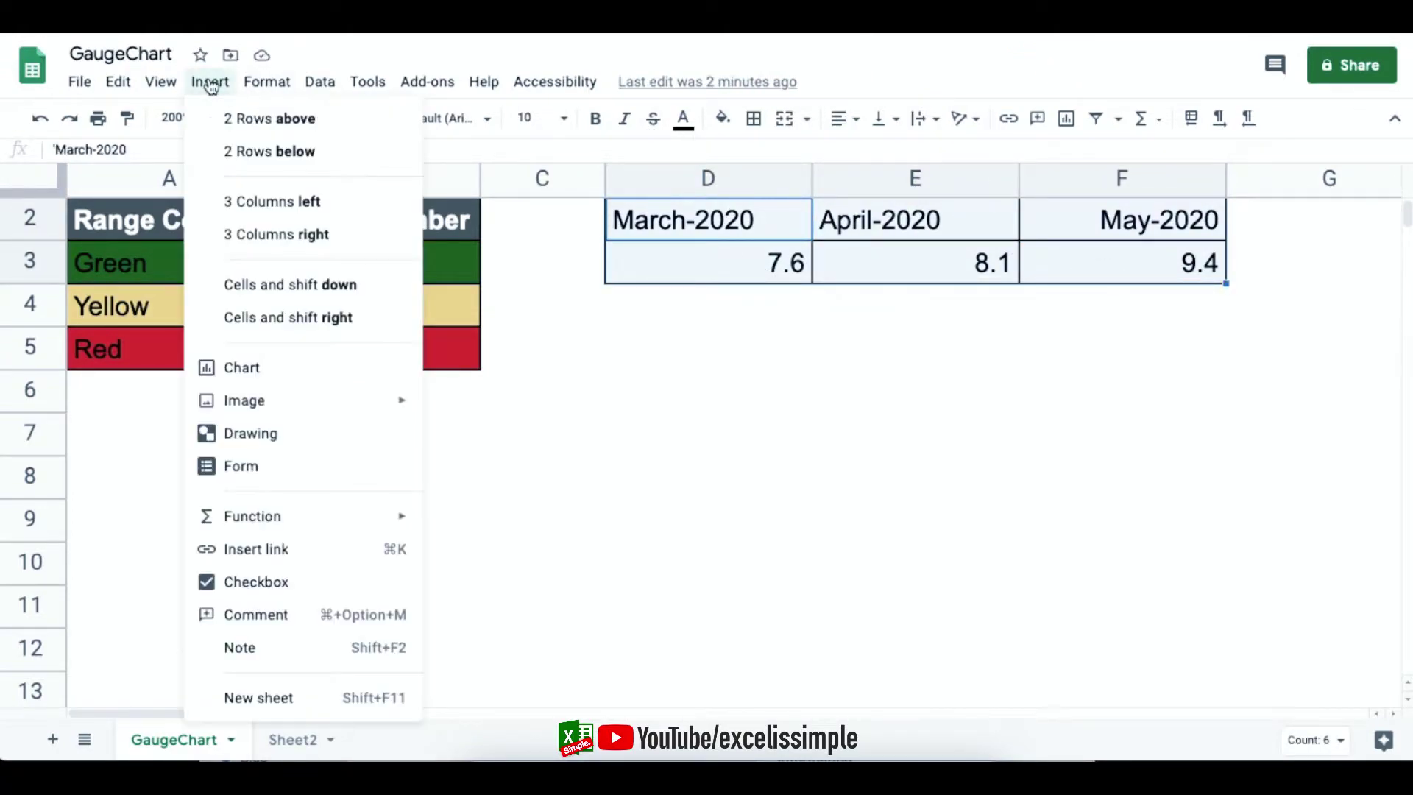
left_click(275, 368)
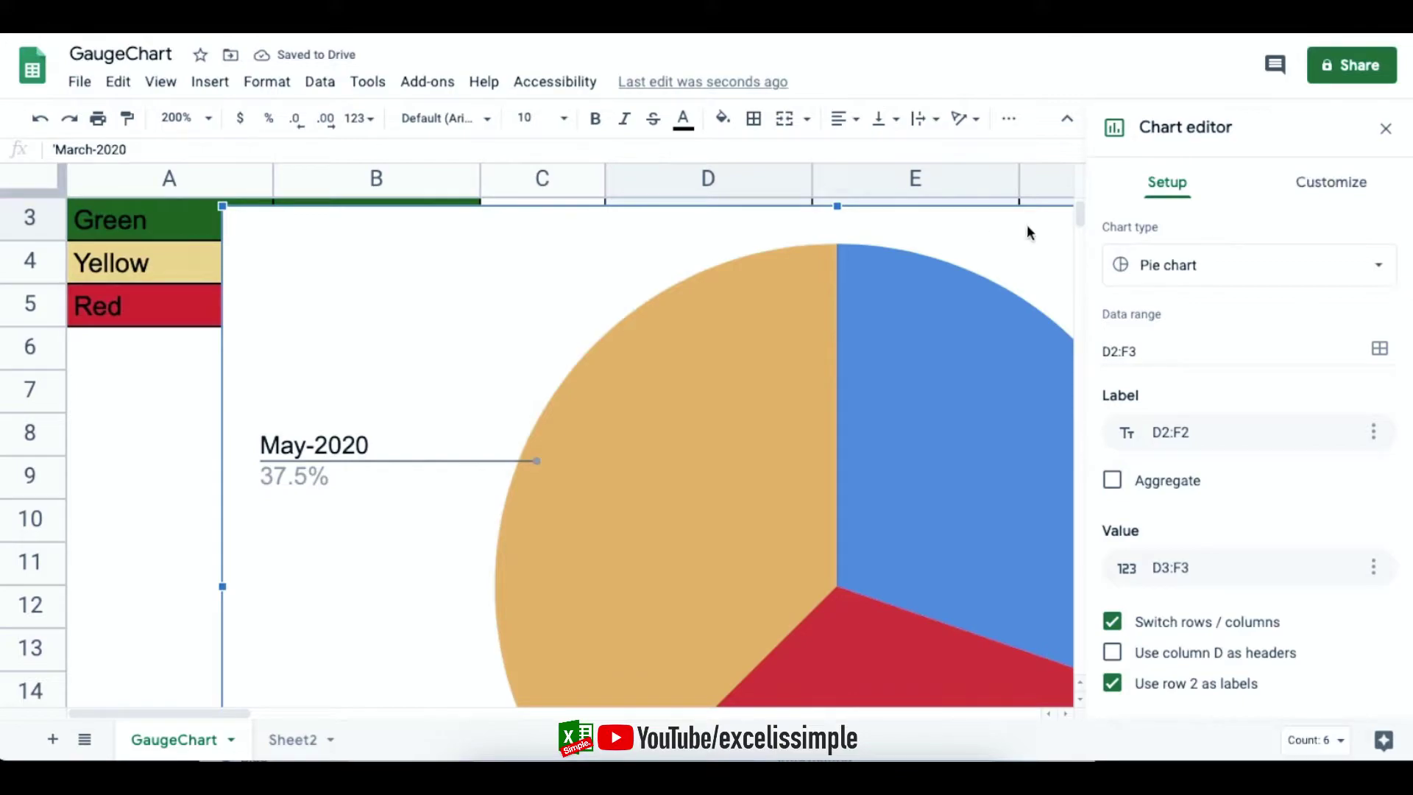
left_click(1249, 274)
left_click_drag(1388, 306, 1401, 594)
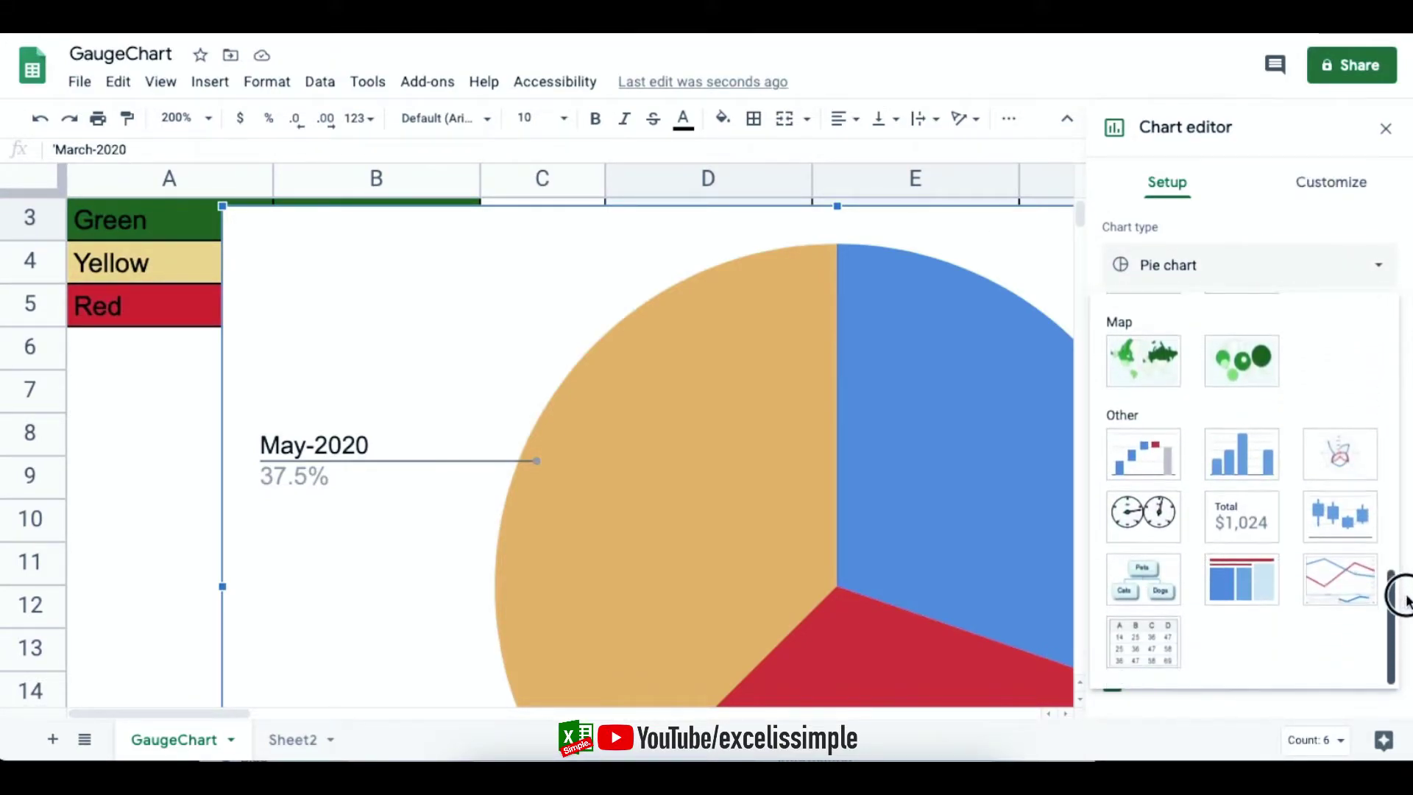
Change the chart to a gauge chart and shrink it to a smaller size.
left_click(1145, 517)
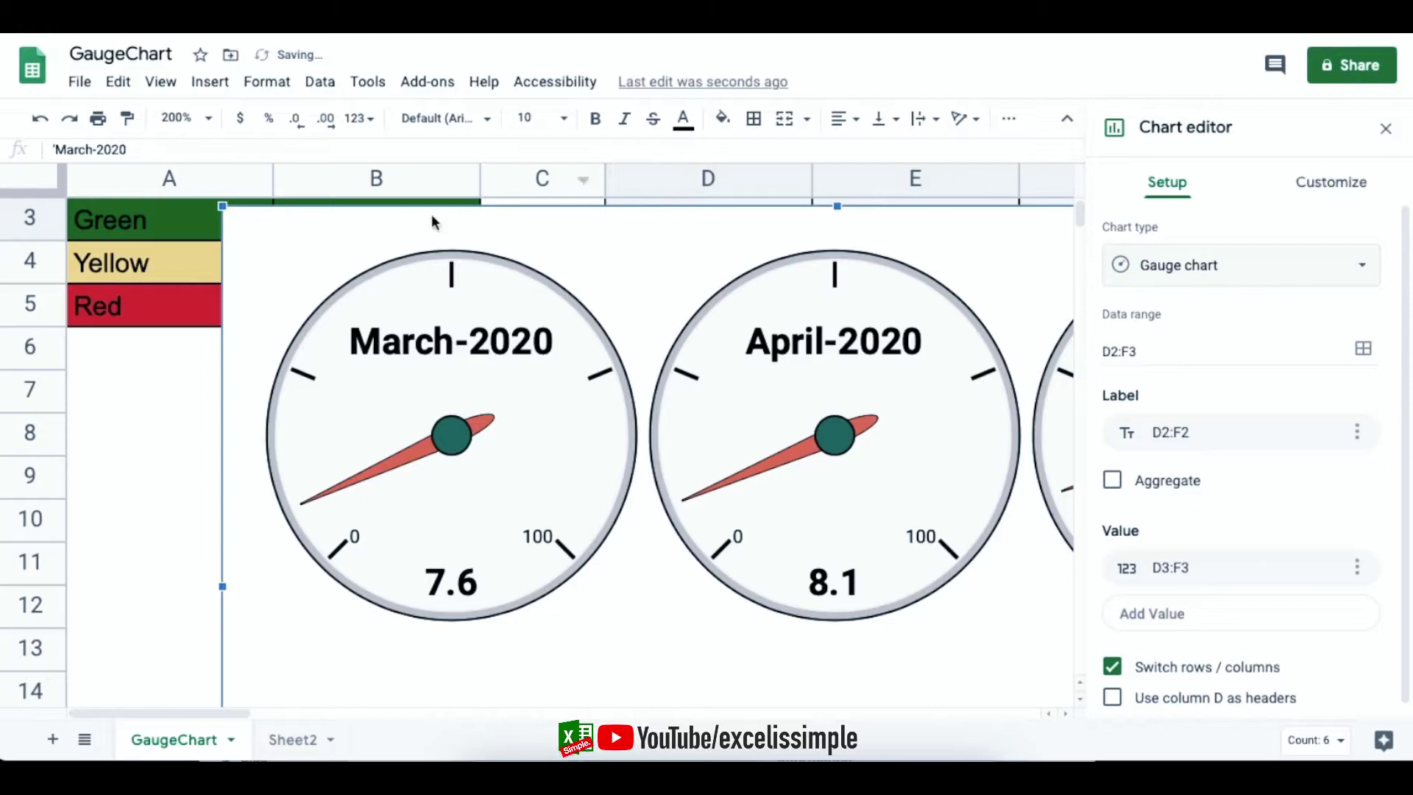
left_click(220, 206)
left_click_drag(221, 206, 694, 429)
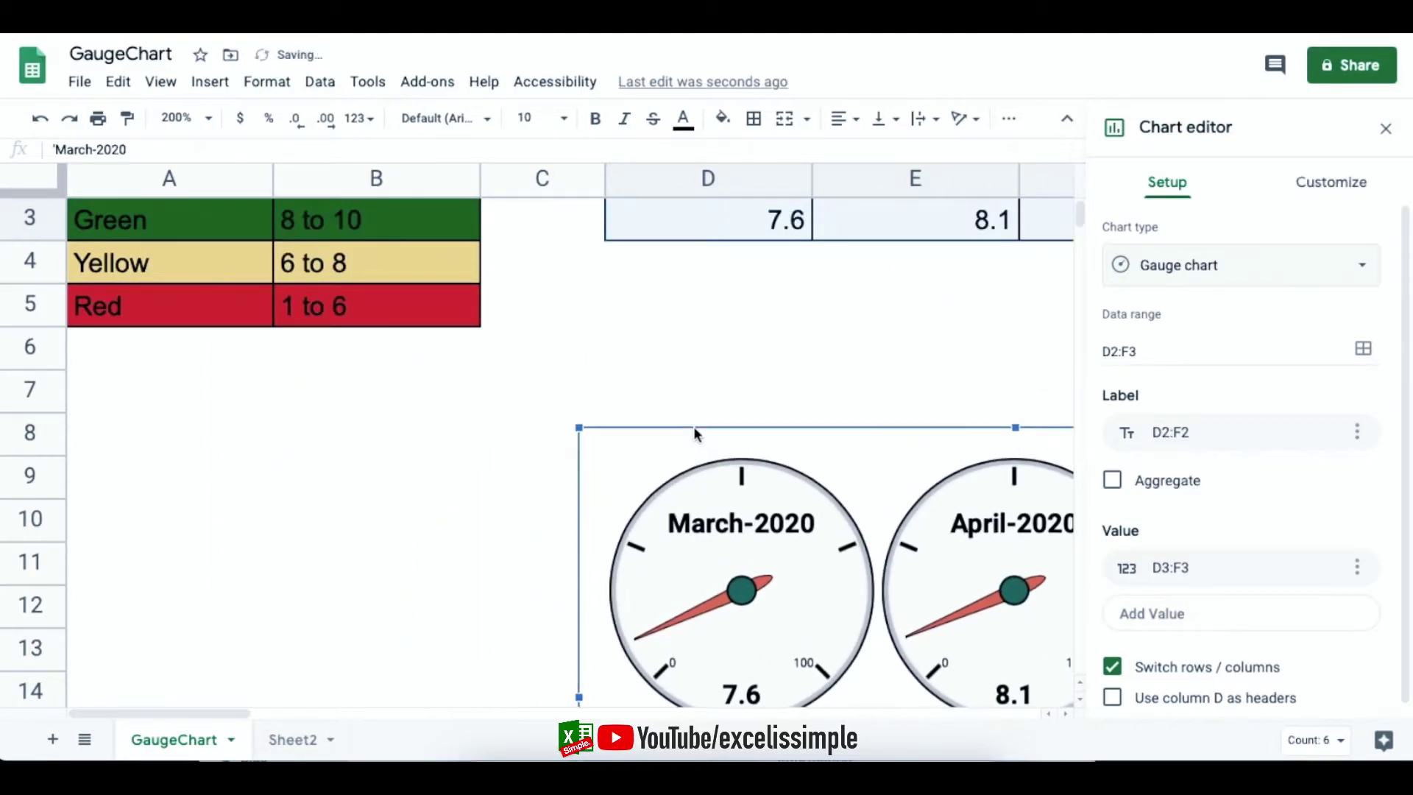
Move the three-gauge chart up beneath the tables, starting at row 5.
left_click_drag(925, 439, 508, 300)
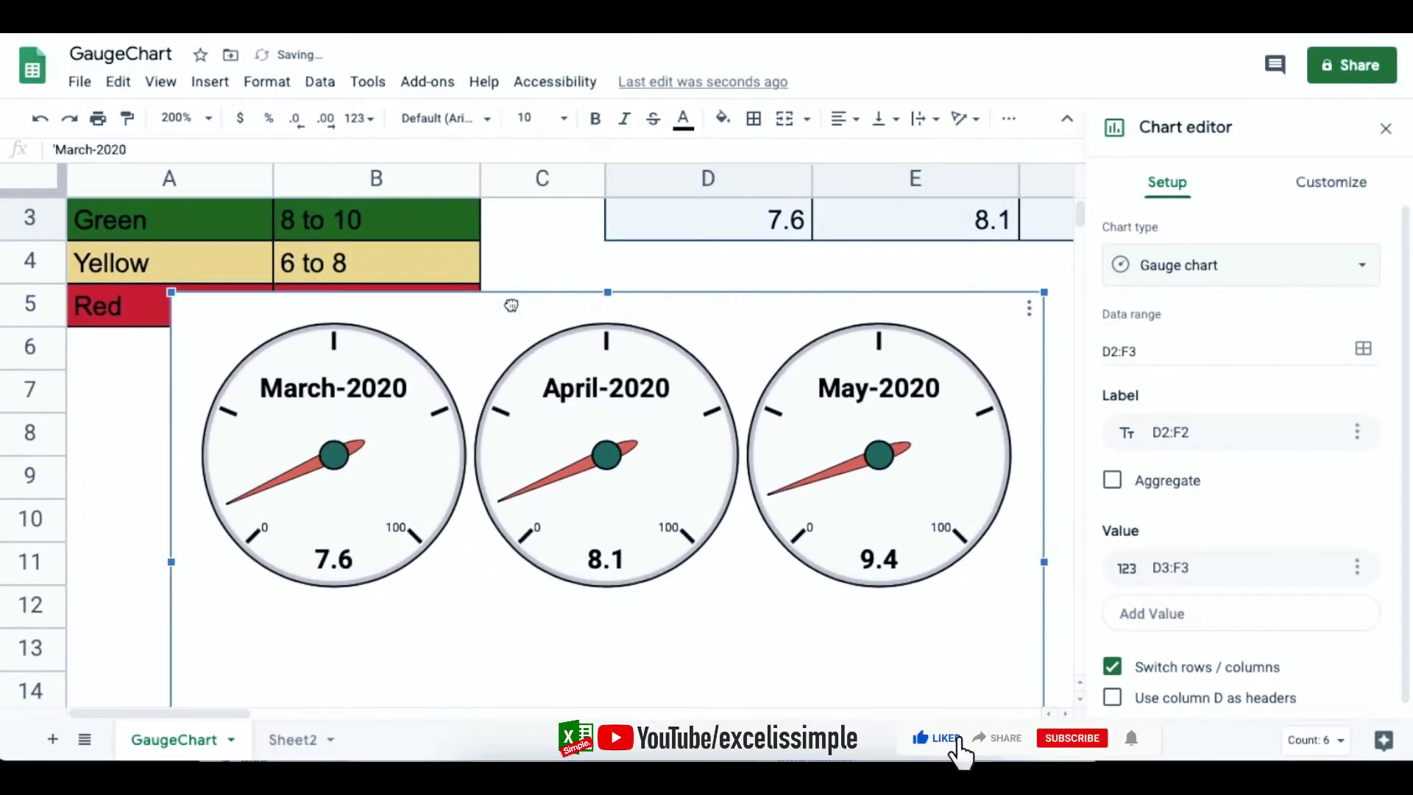
left_click(916, 262)
scroll(1401, 201, "up", 1)
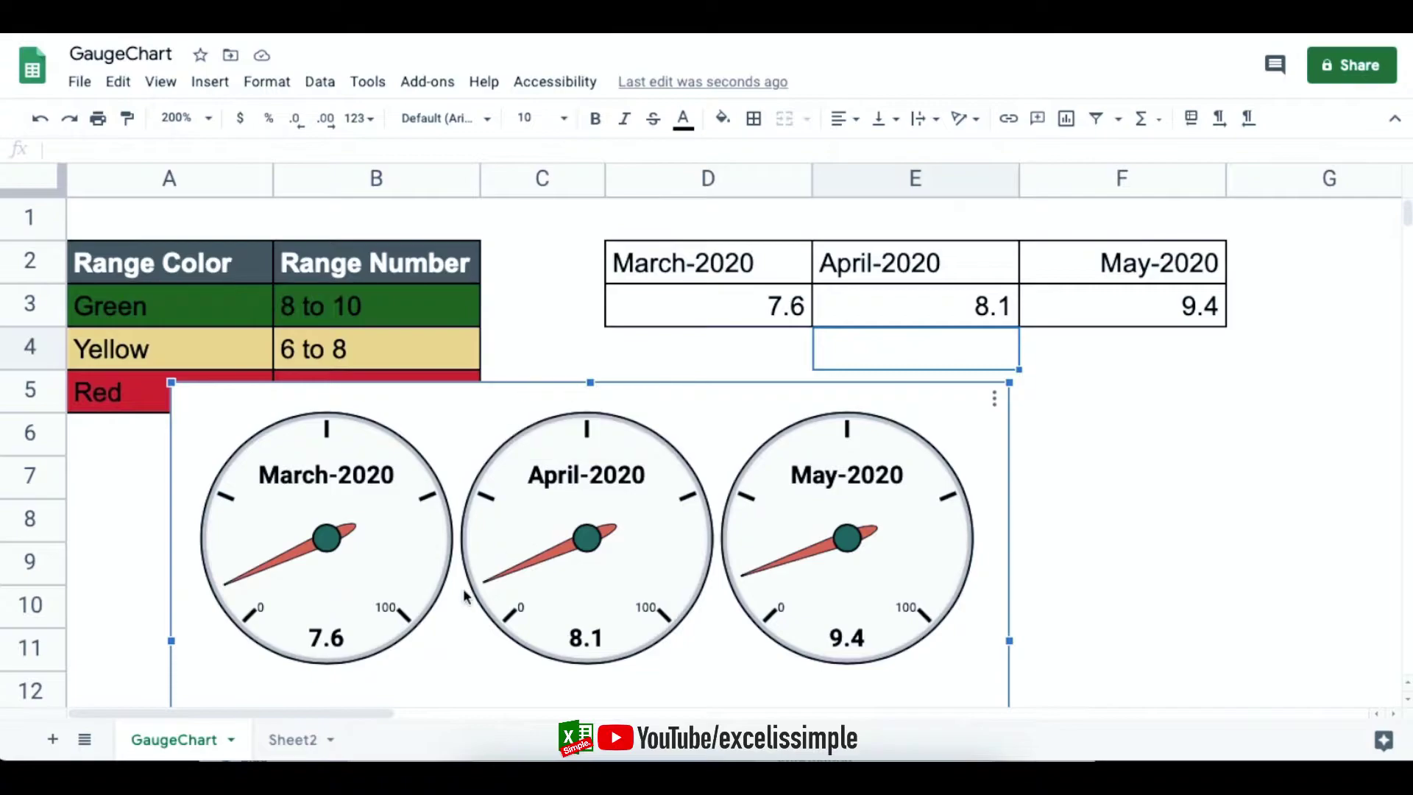
mouse_move(245, 625)
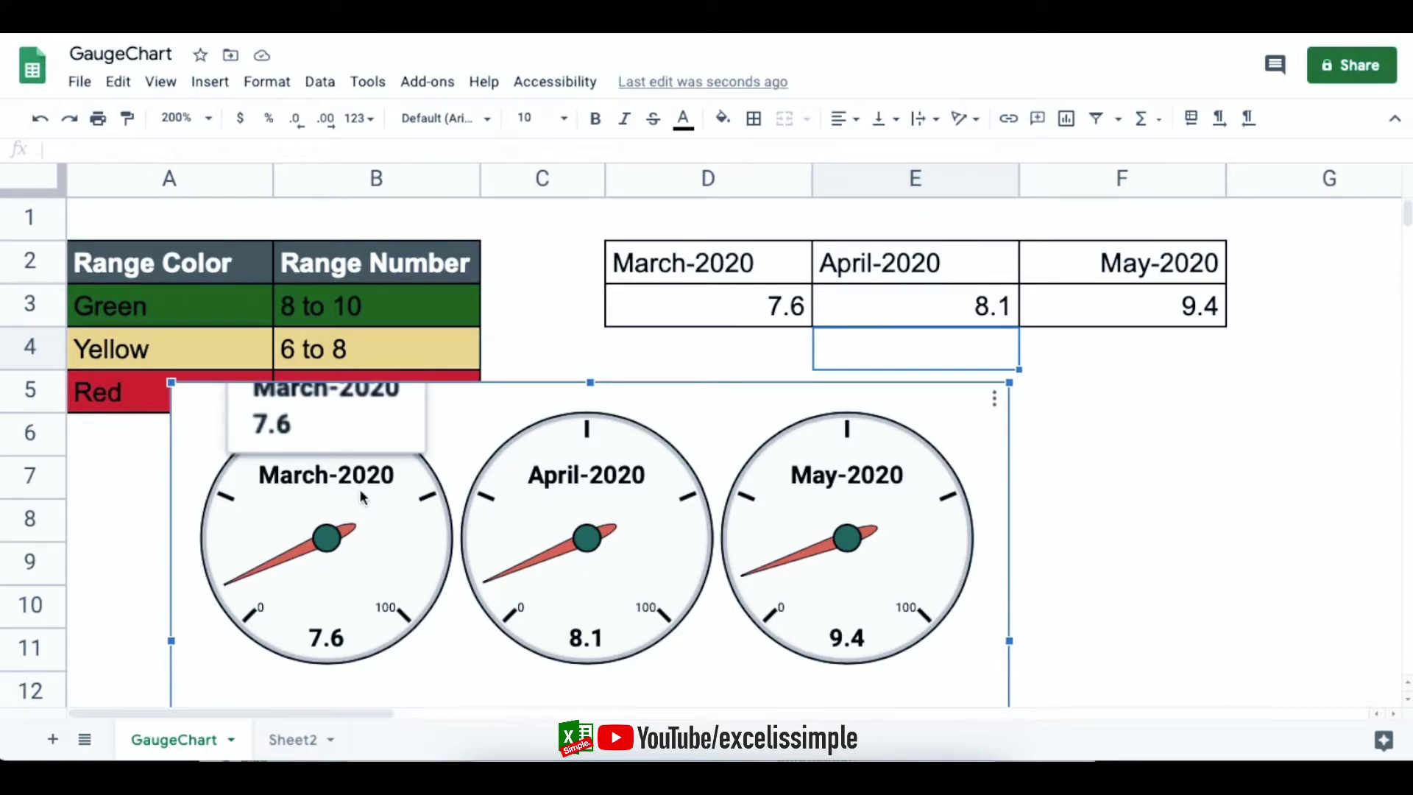
double_click(725, 417)
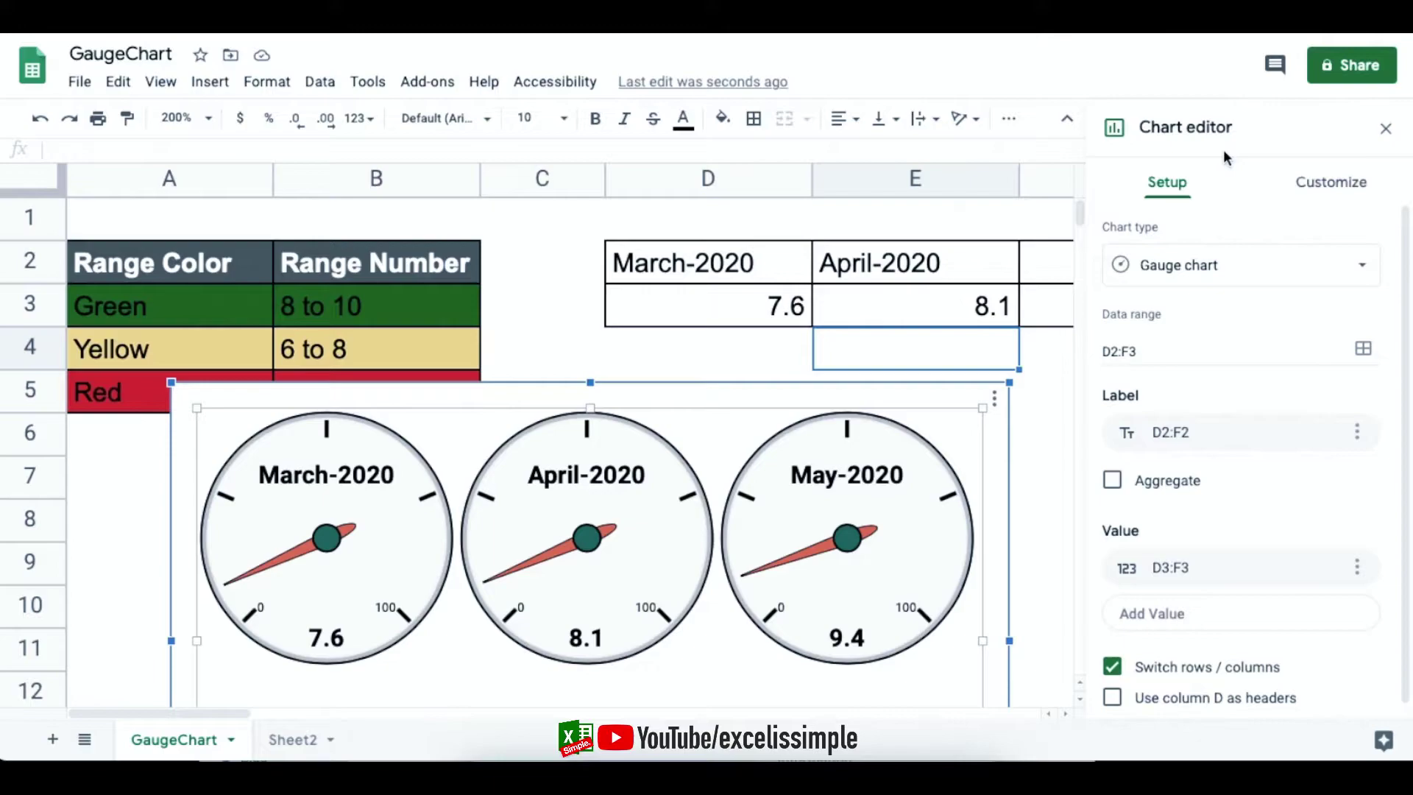
left_click(1344, 190)
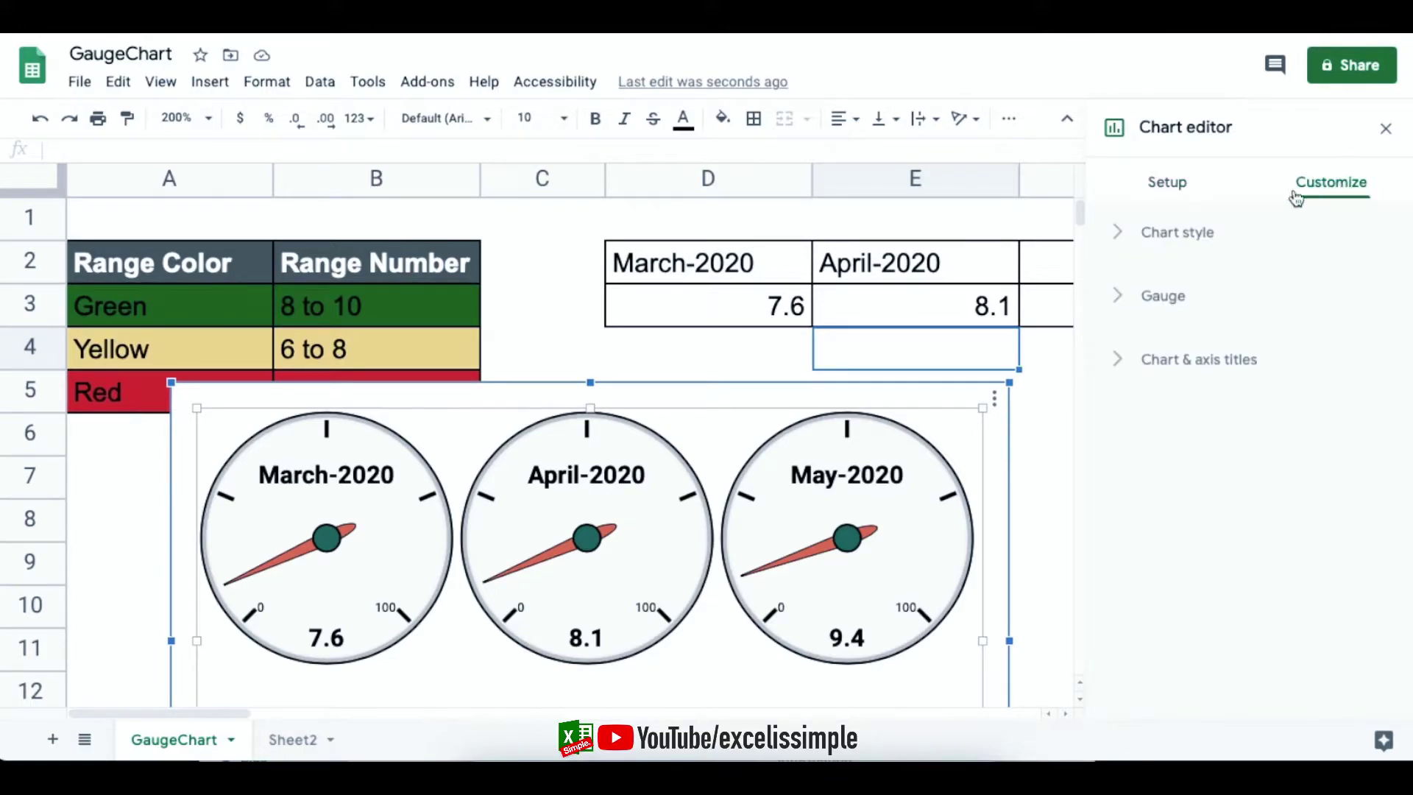
Set the gauge minimum to 1 and maximum to 10, then move the chart below the colour table.
left_click(1164, 304)
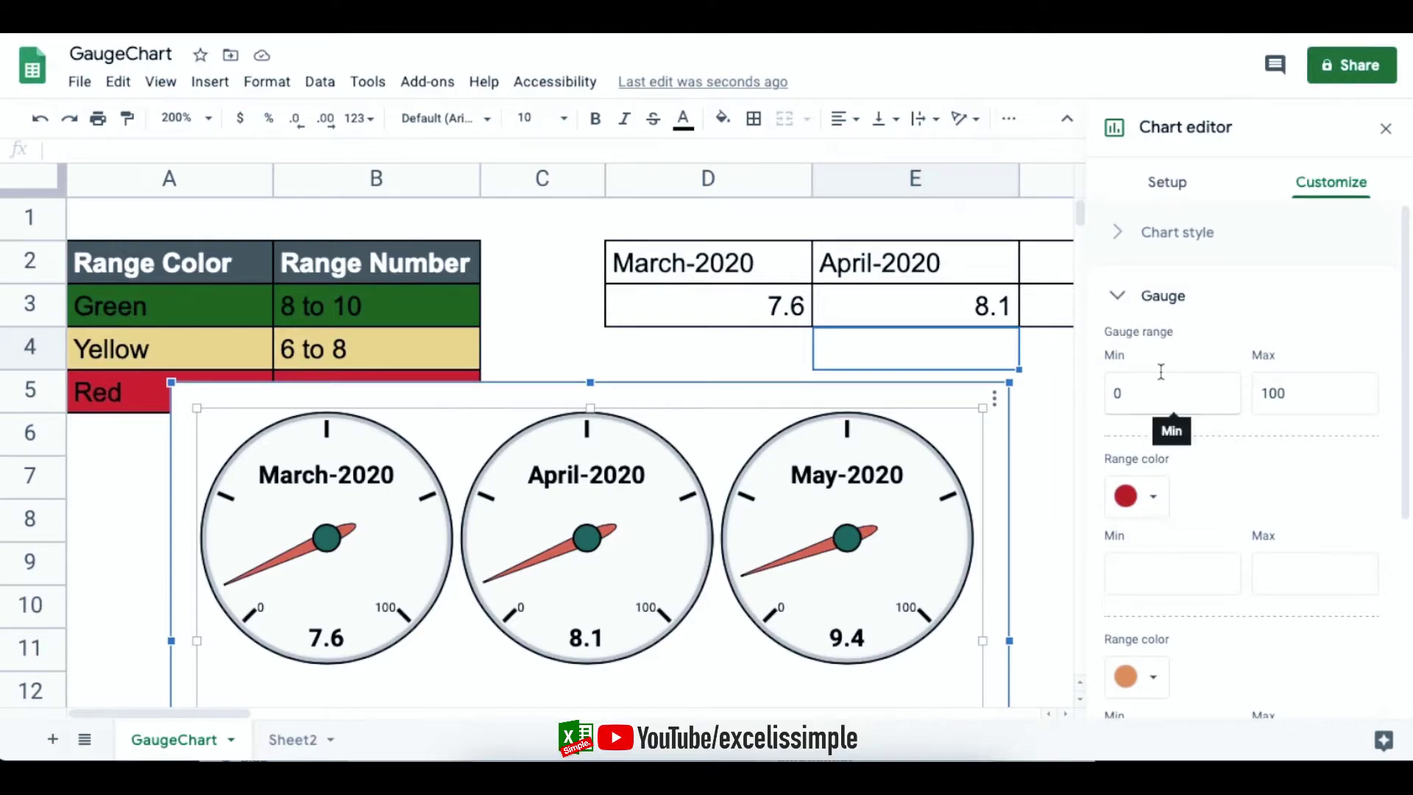
double_click(1138, 401)
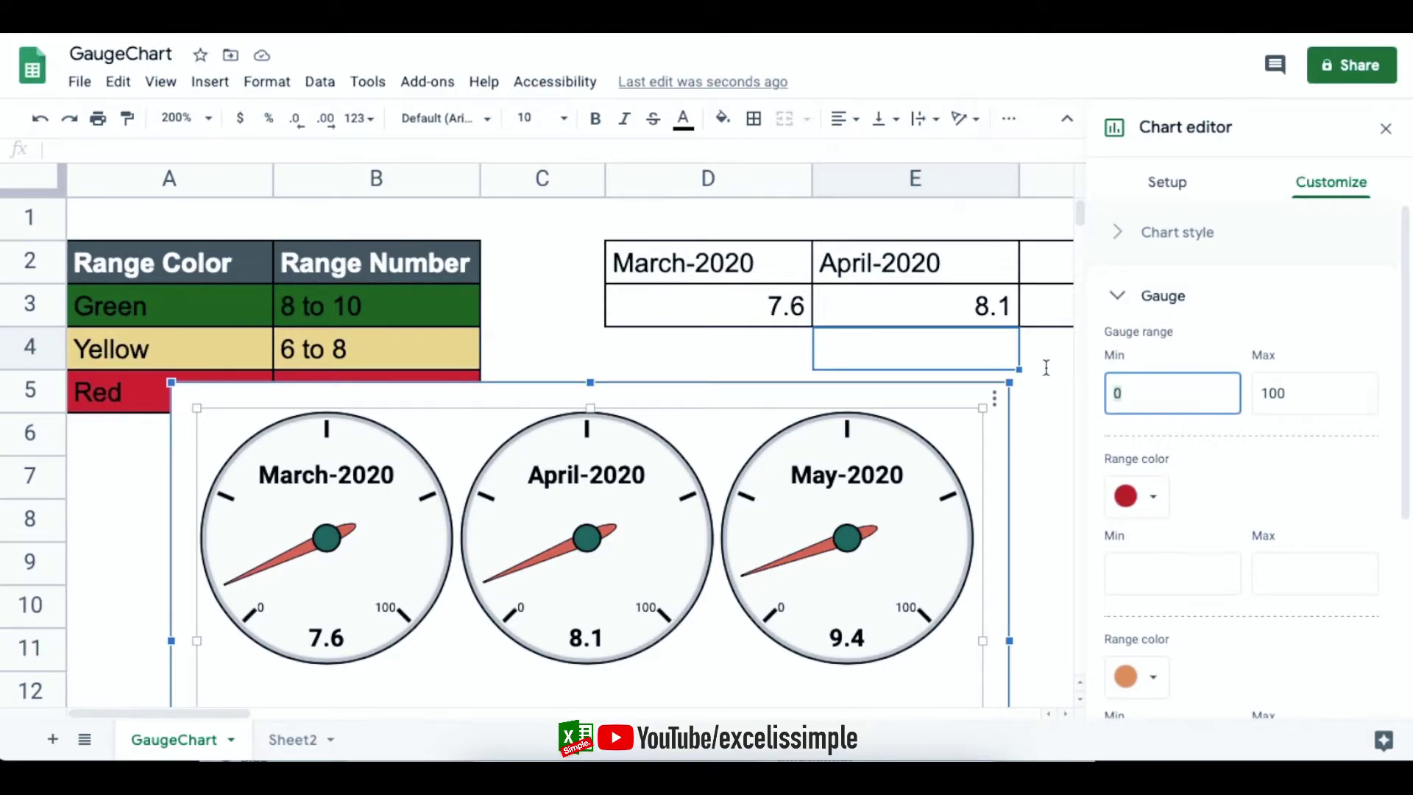
type("1")
key("Tab")
type("10")
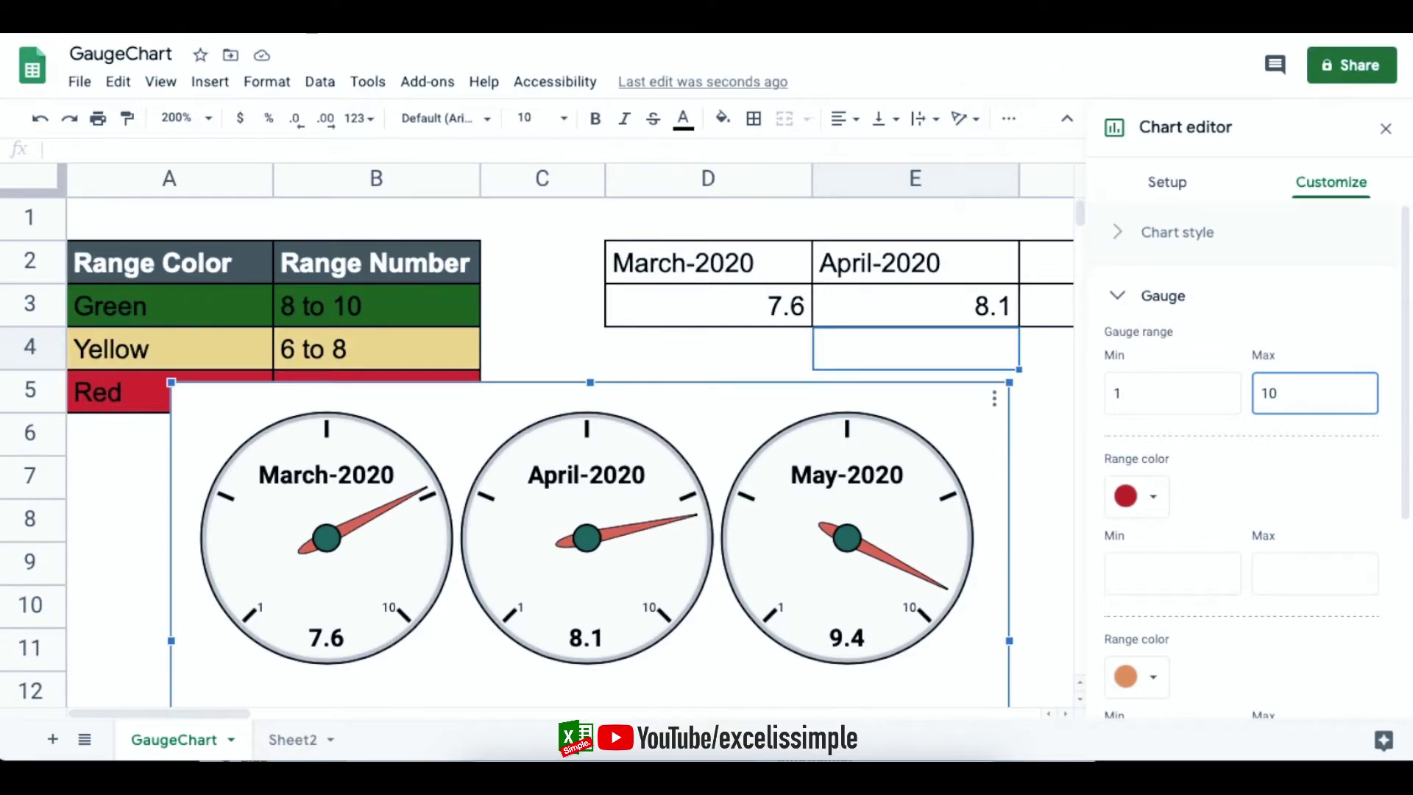
left_click_drag(881, 387, 883, 446)
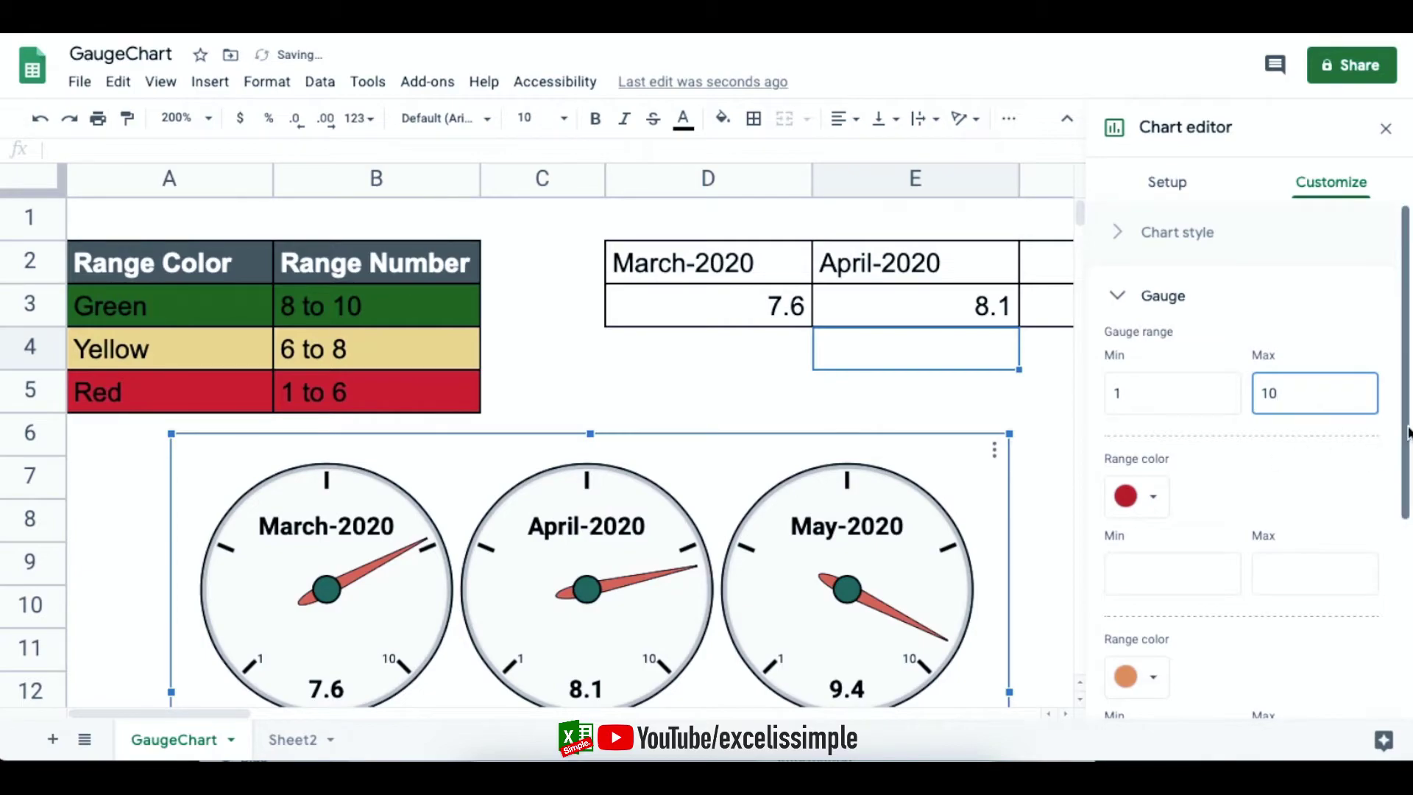
left_click_drag(1406, 431, 1404, 507)
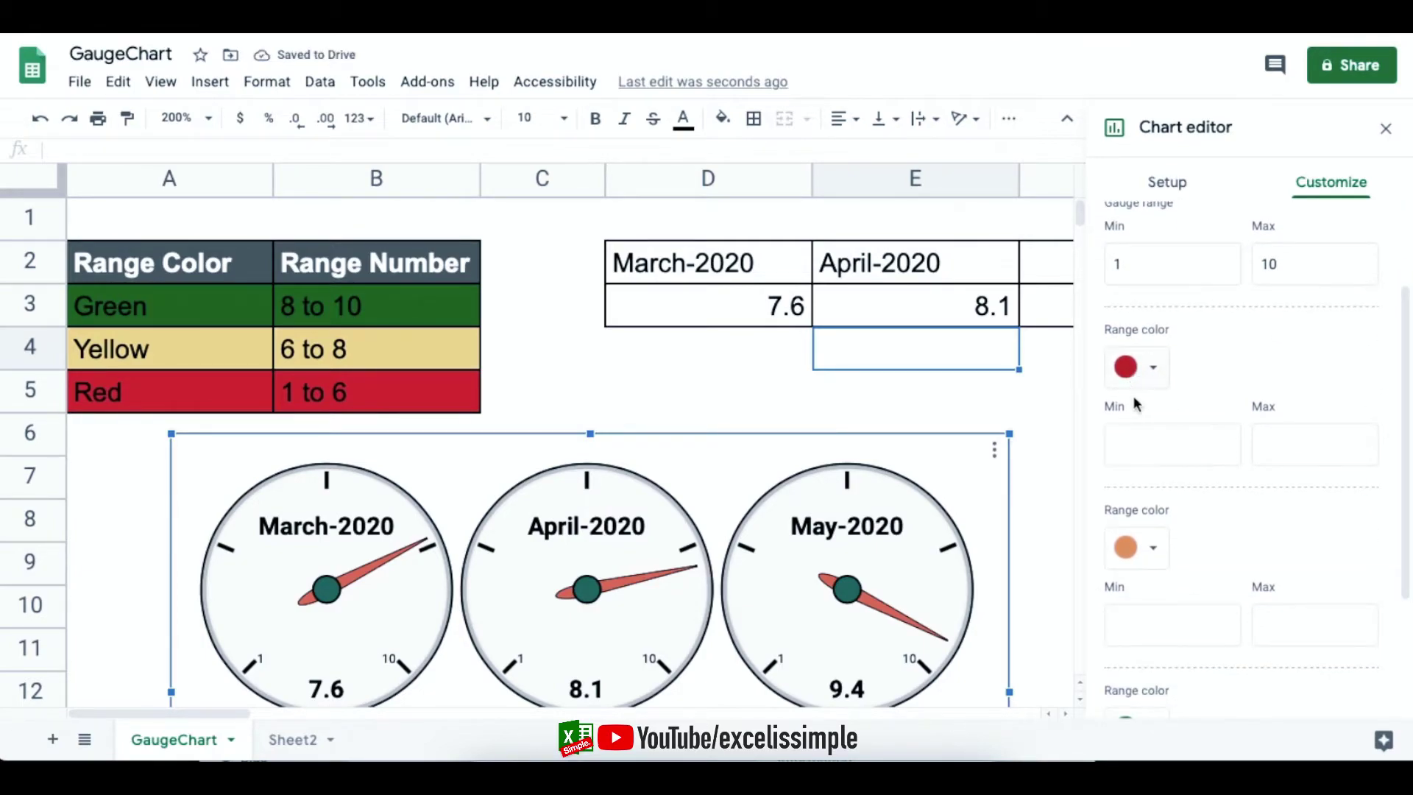
Set the first (red) gauge range band from 1 to 6.
left_click(1148, 443)
type("1")
left_click(1329, 440)
type("6")
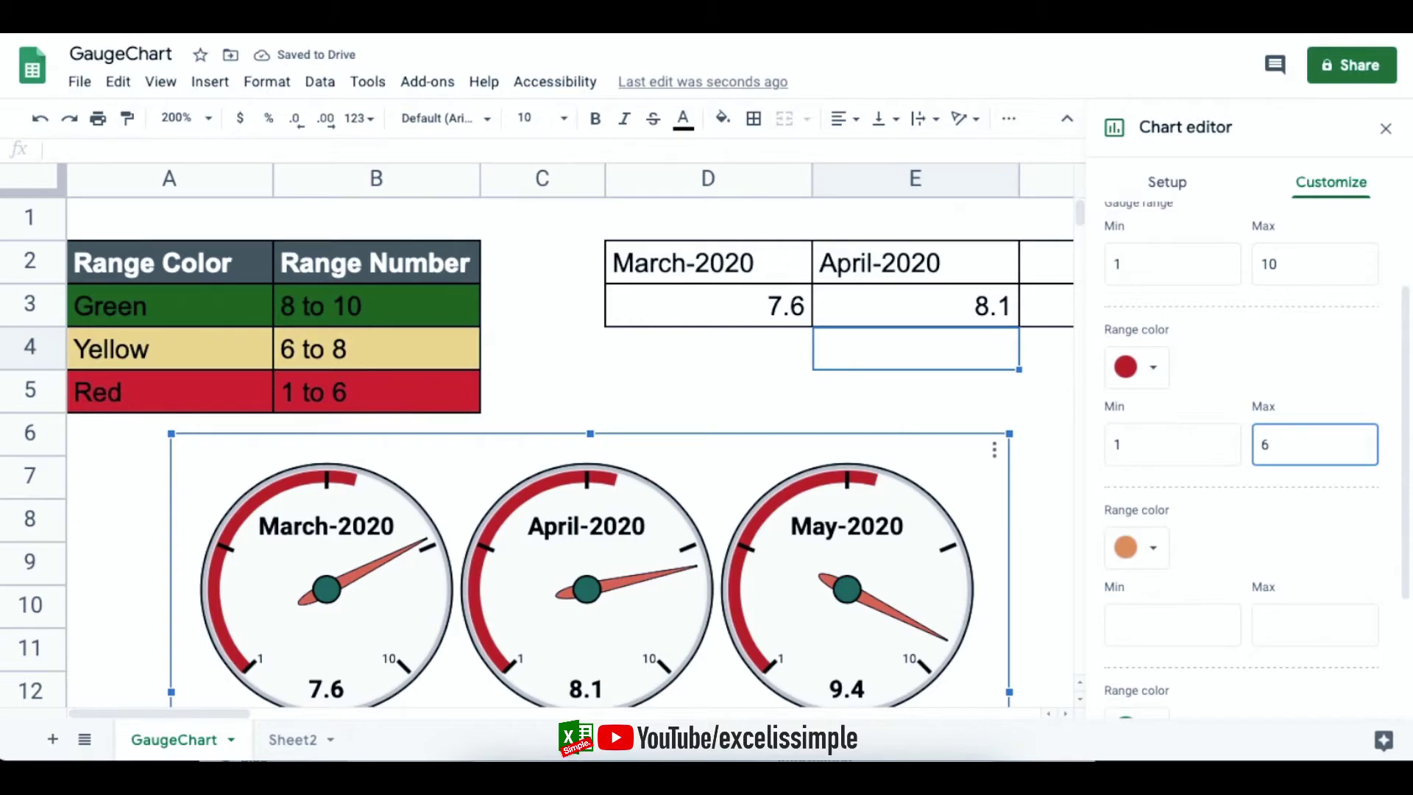
left_click_drag(1399, 410, 1402, 505)
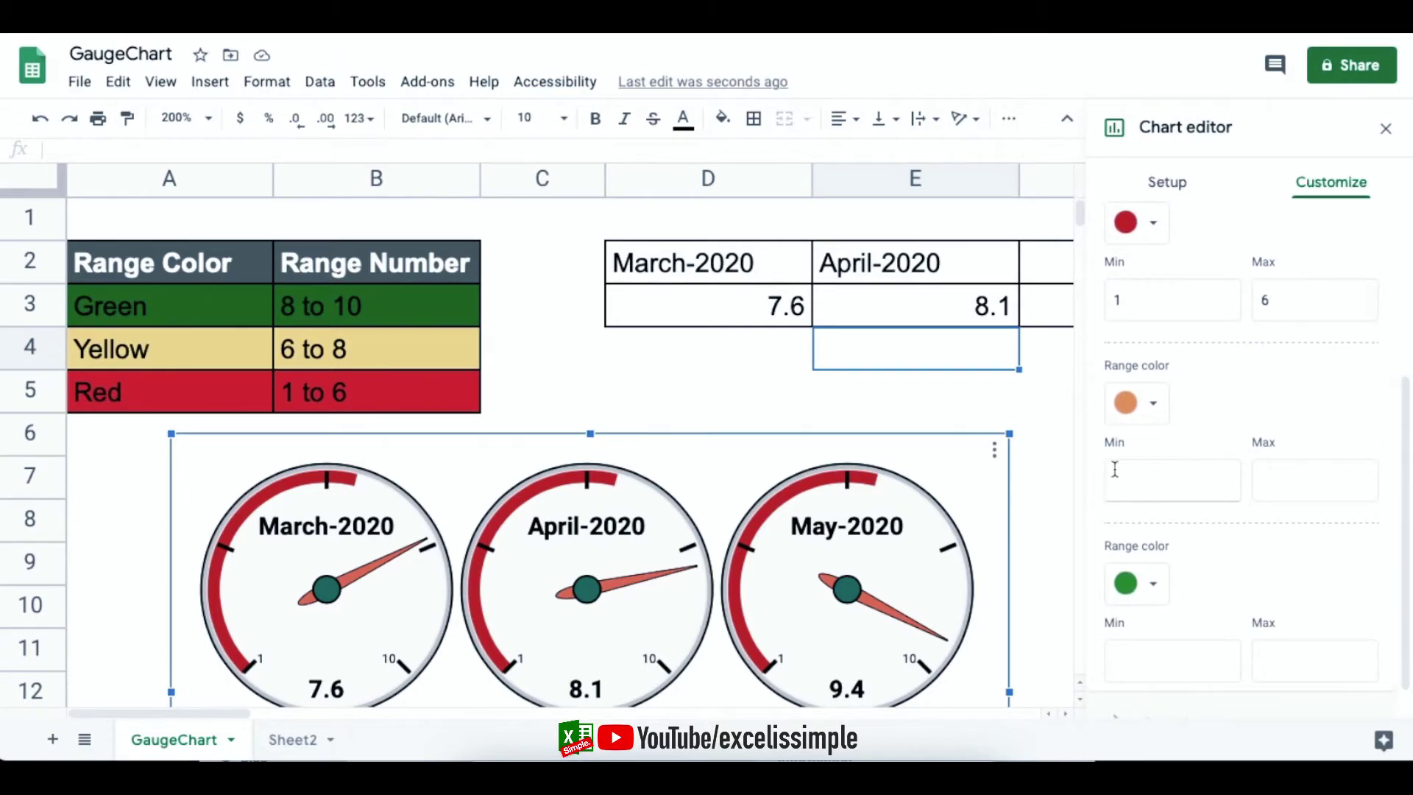
Set the orange gauge range band from 6 to 8.
left_click(1145, 481)
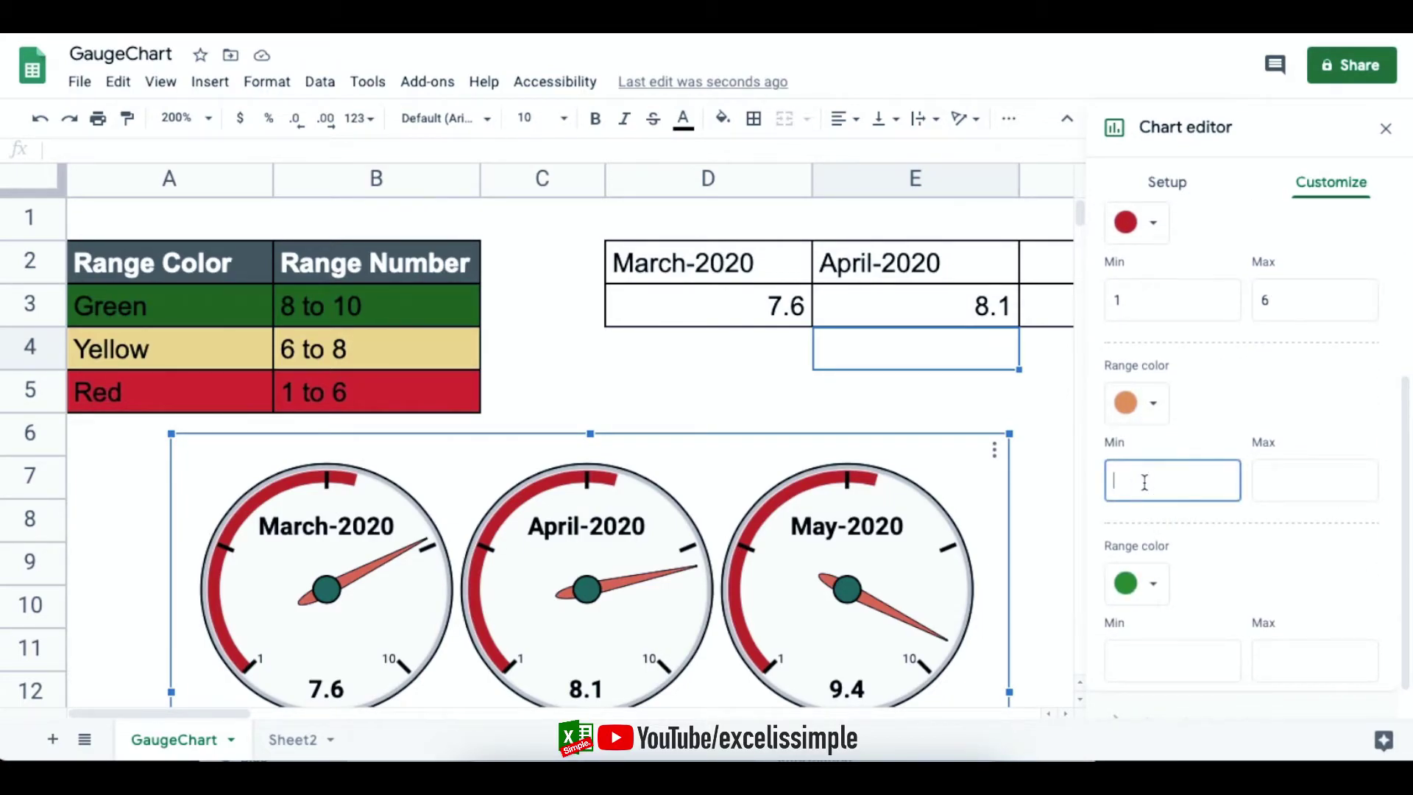
type("6")
left_click(1319, 483)
type("6")
key("BackSpace")
type("8")
left_click_drag(1407, 509, 1403, 546)
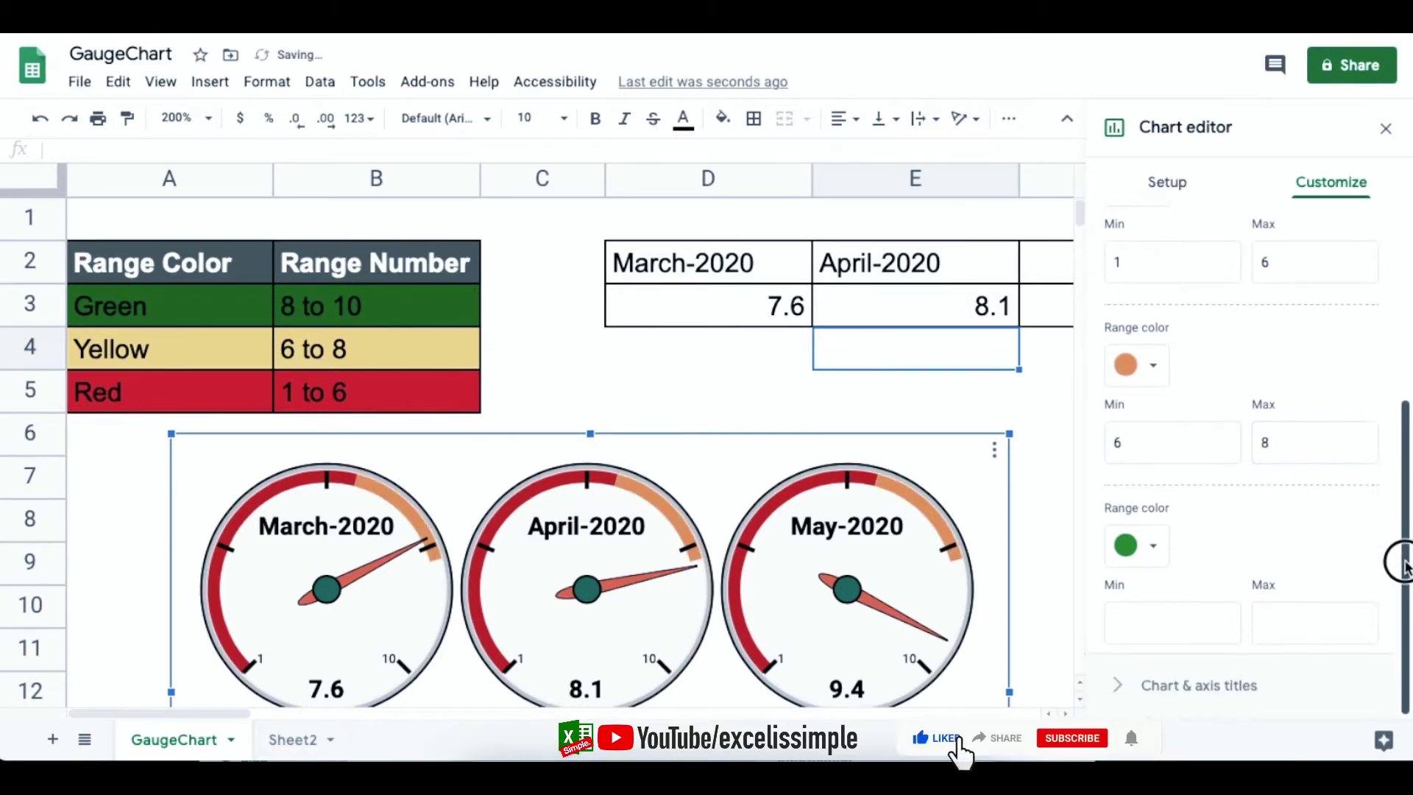
Set the green gauge range band from 8 to 10.
left_click(1152, 634)
type("8")
left_click(1315, 621)
type("10")
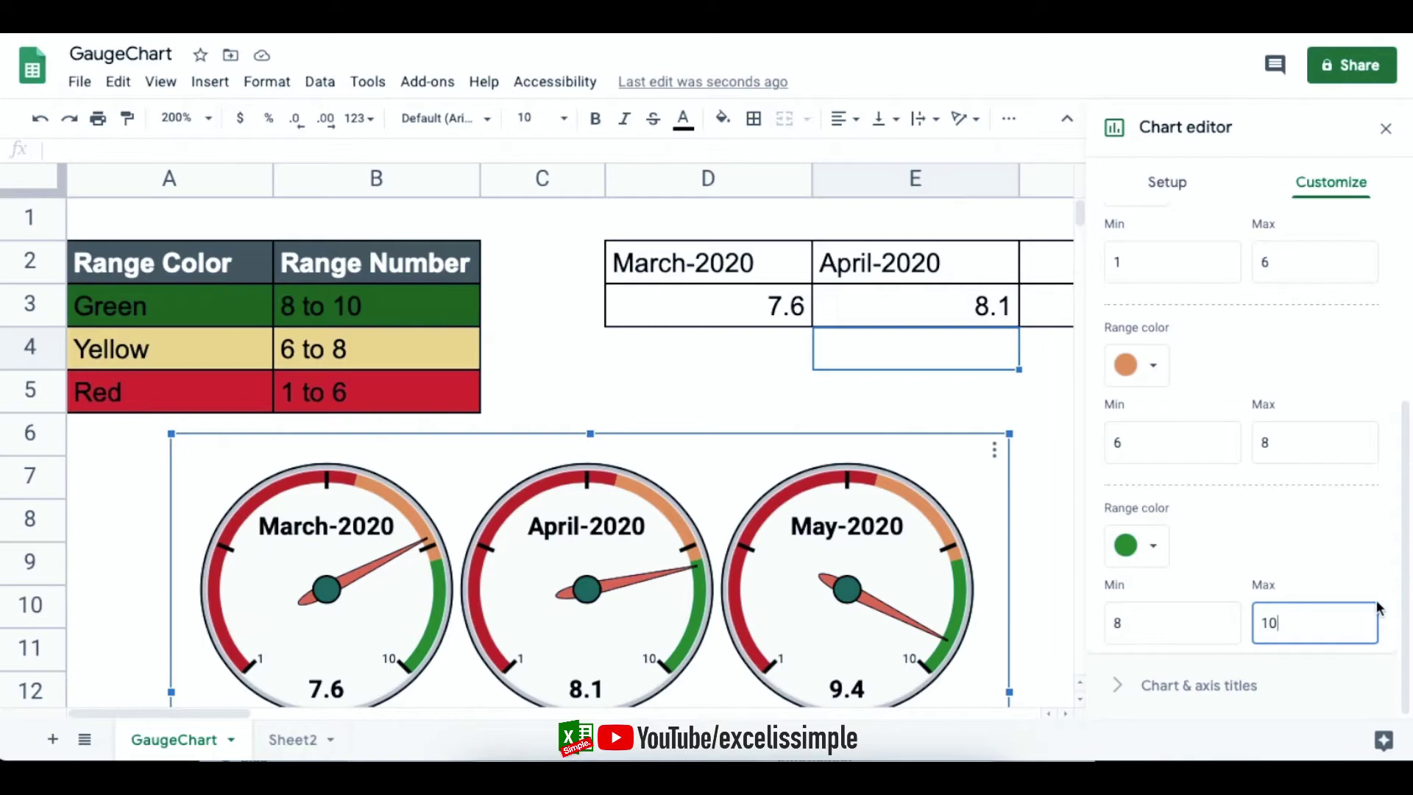
left_click(994, 450)
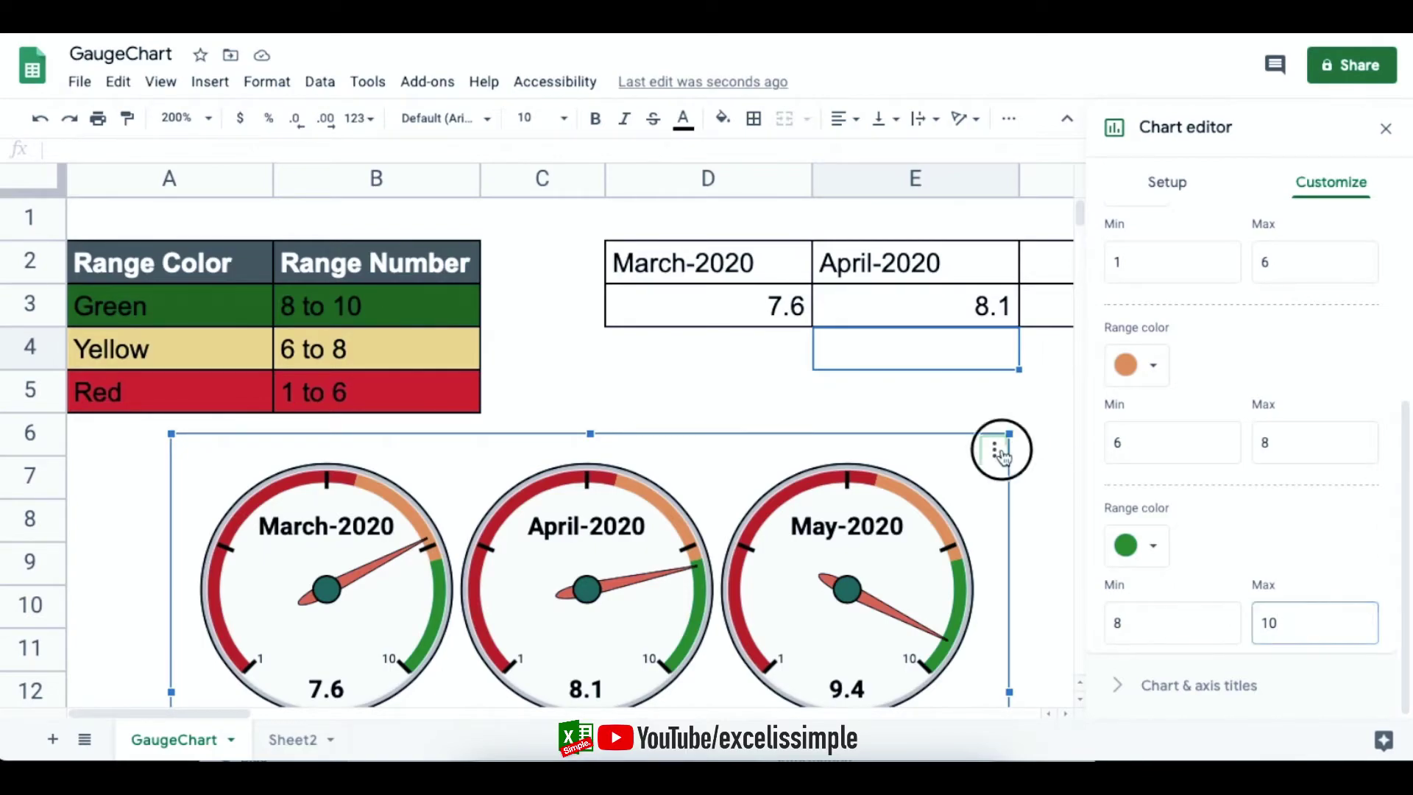
Copy the gauge chart and paste it into Sheet2 at cell A2.
left_click(917, 614)
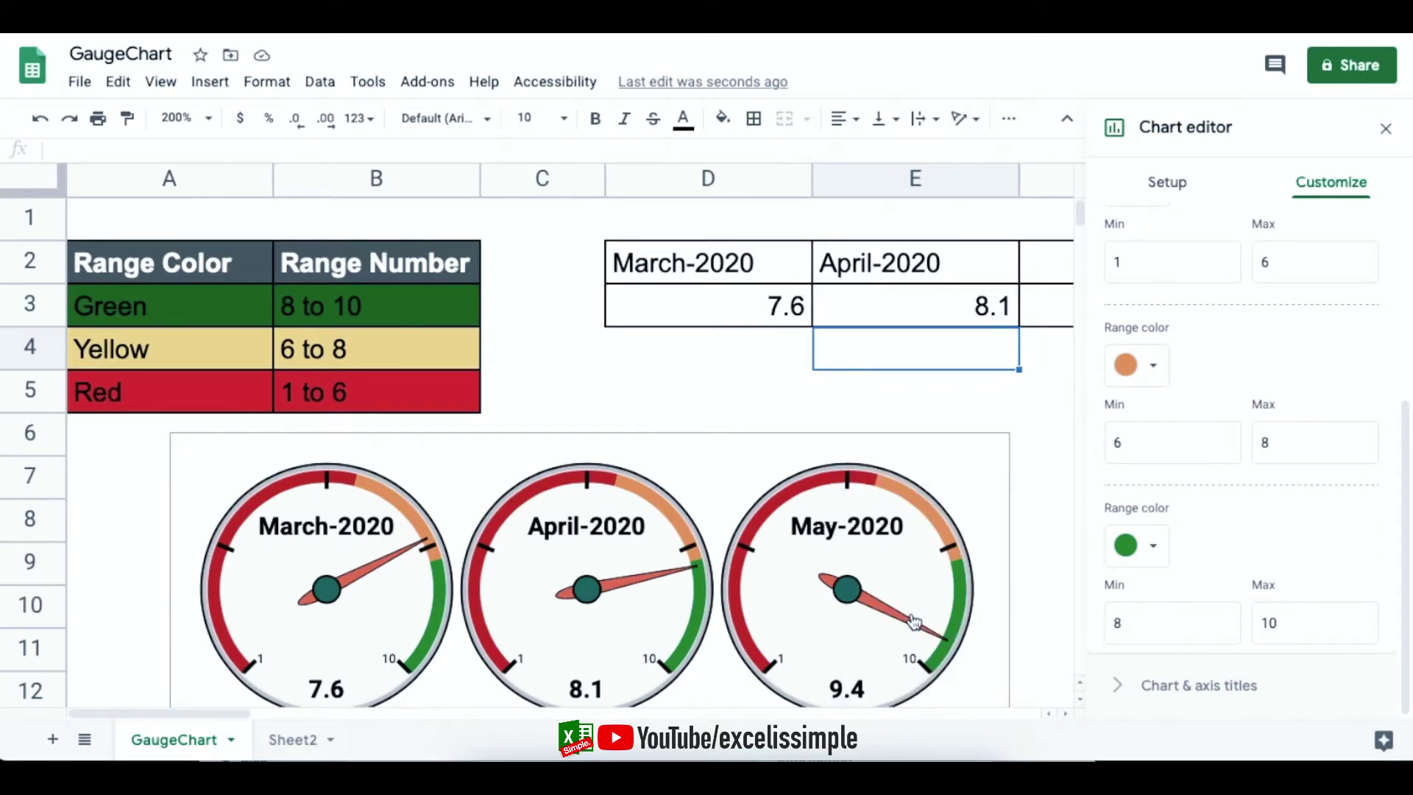
left_click(295, 742)
left_click(213, 275)
key("ctrl+v")
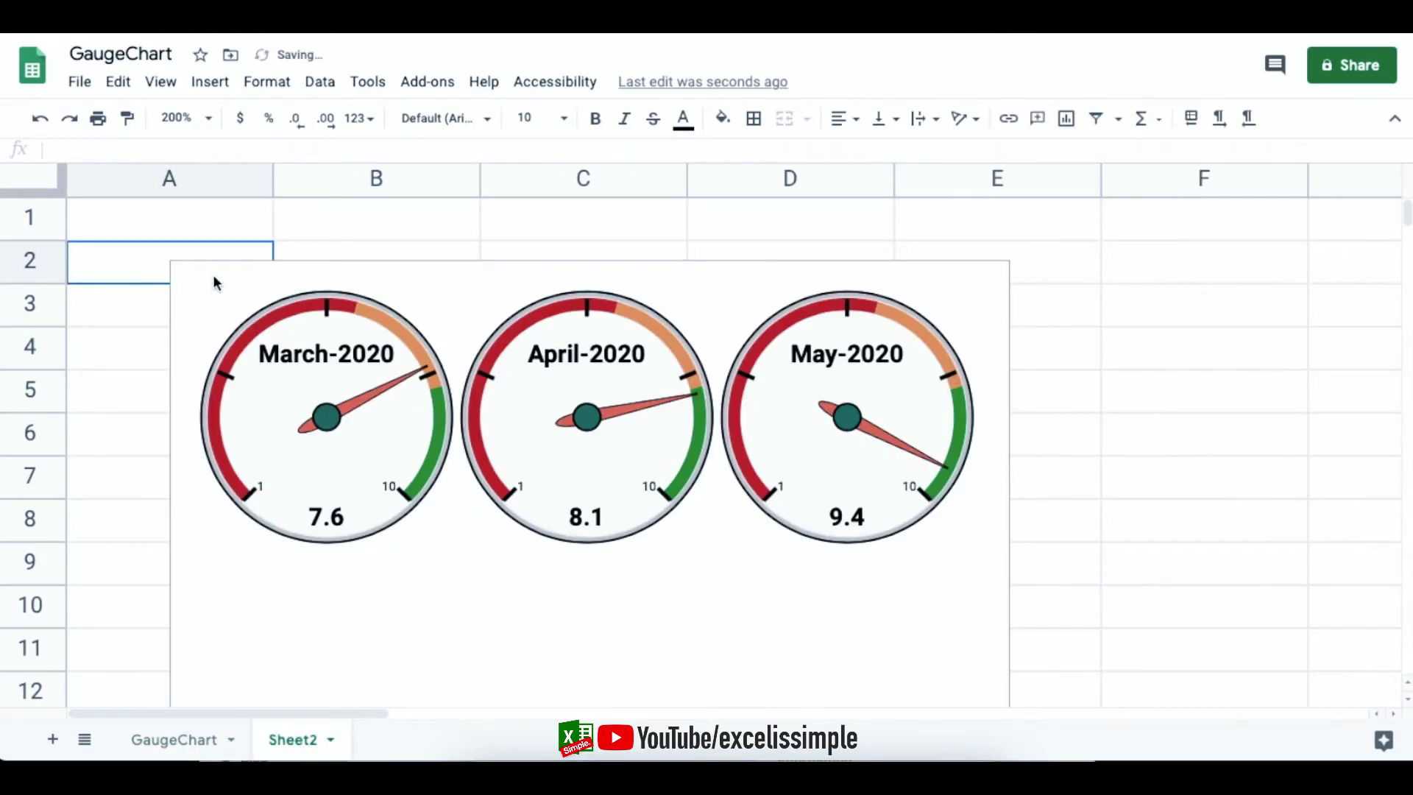
Reposition the pasted chart to rows 3–10 and narrow it so May wraps below.
scroll(731, 266, "down", 1)
left_click(731, 267)
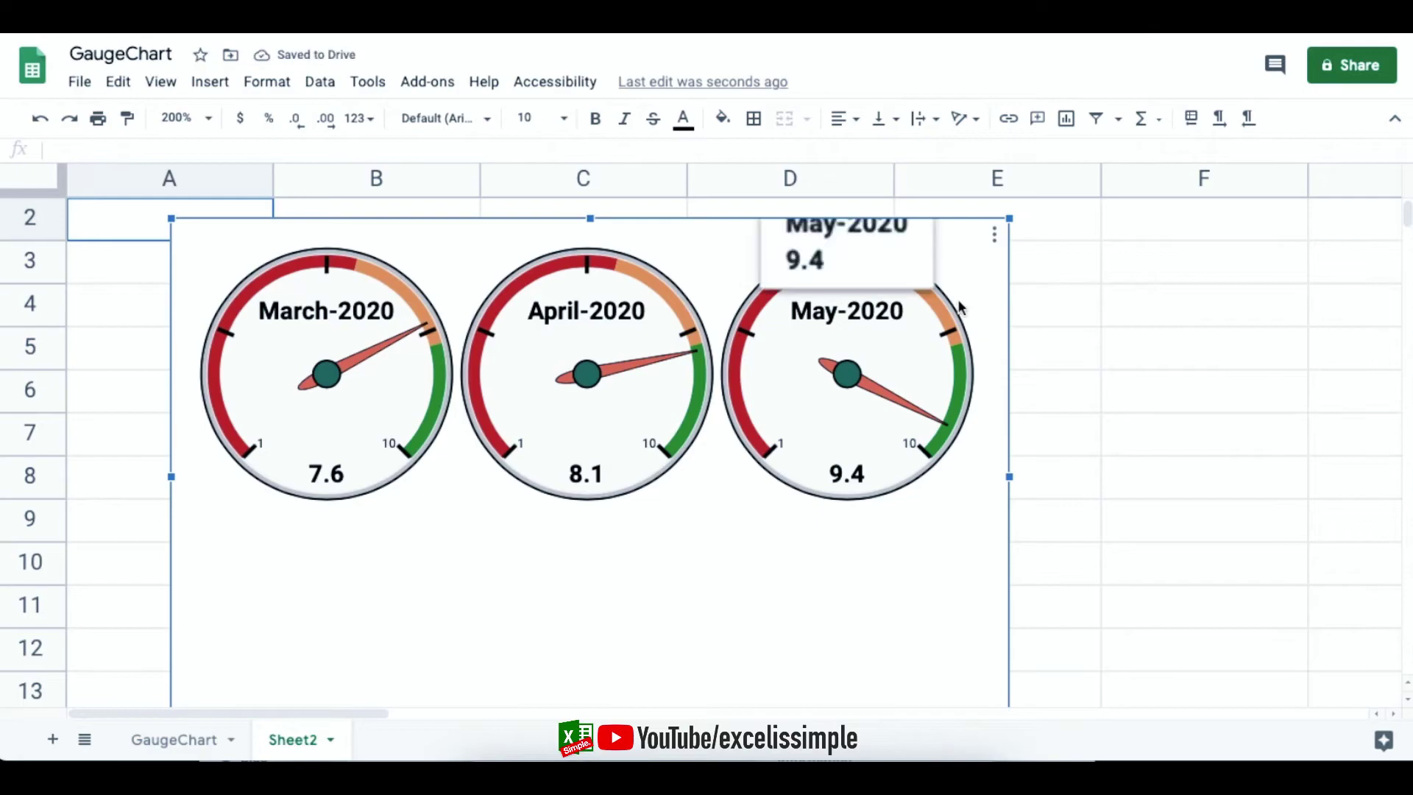
left_click_drag(589, 214, 589, 494)
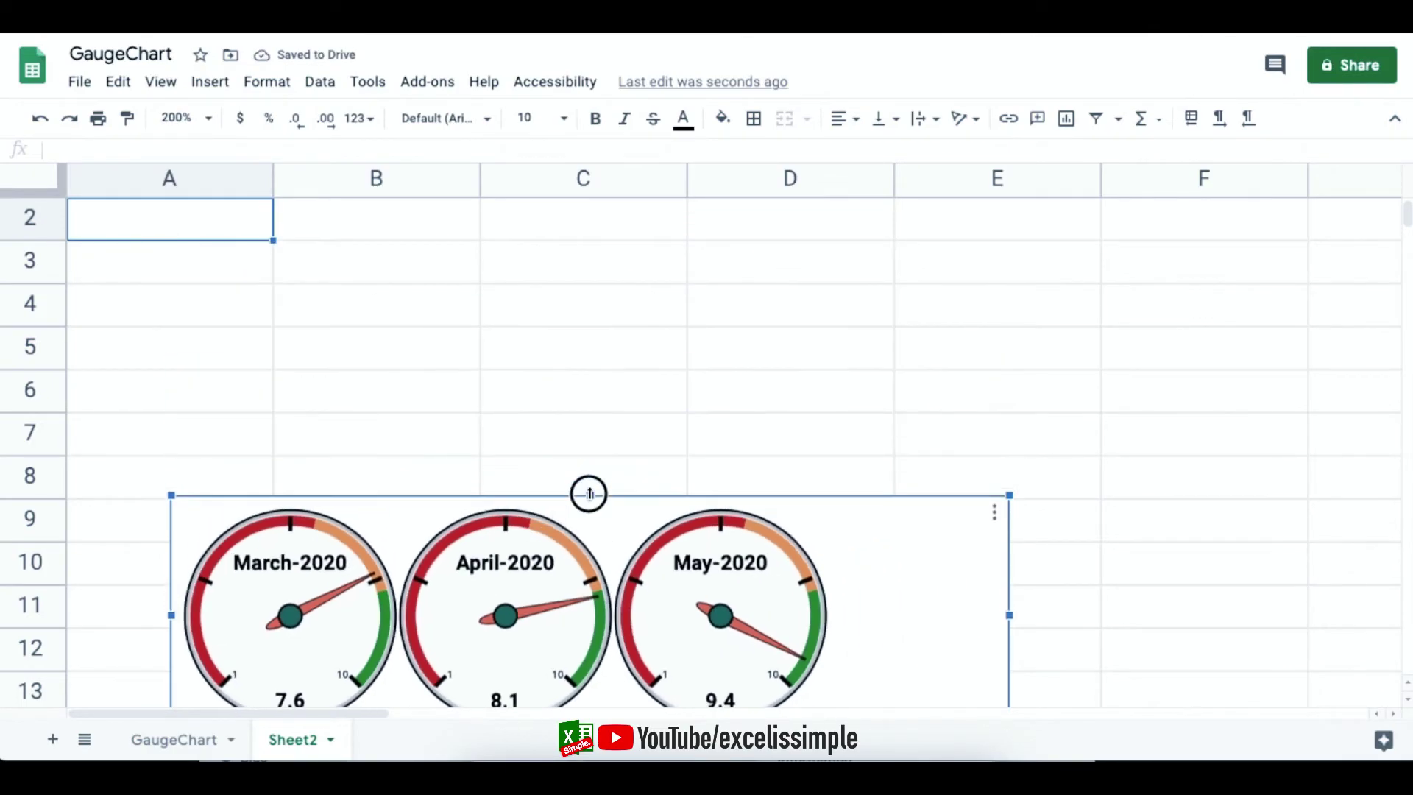
left_click_drag(844, 520, 814, 262)
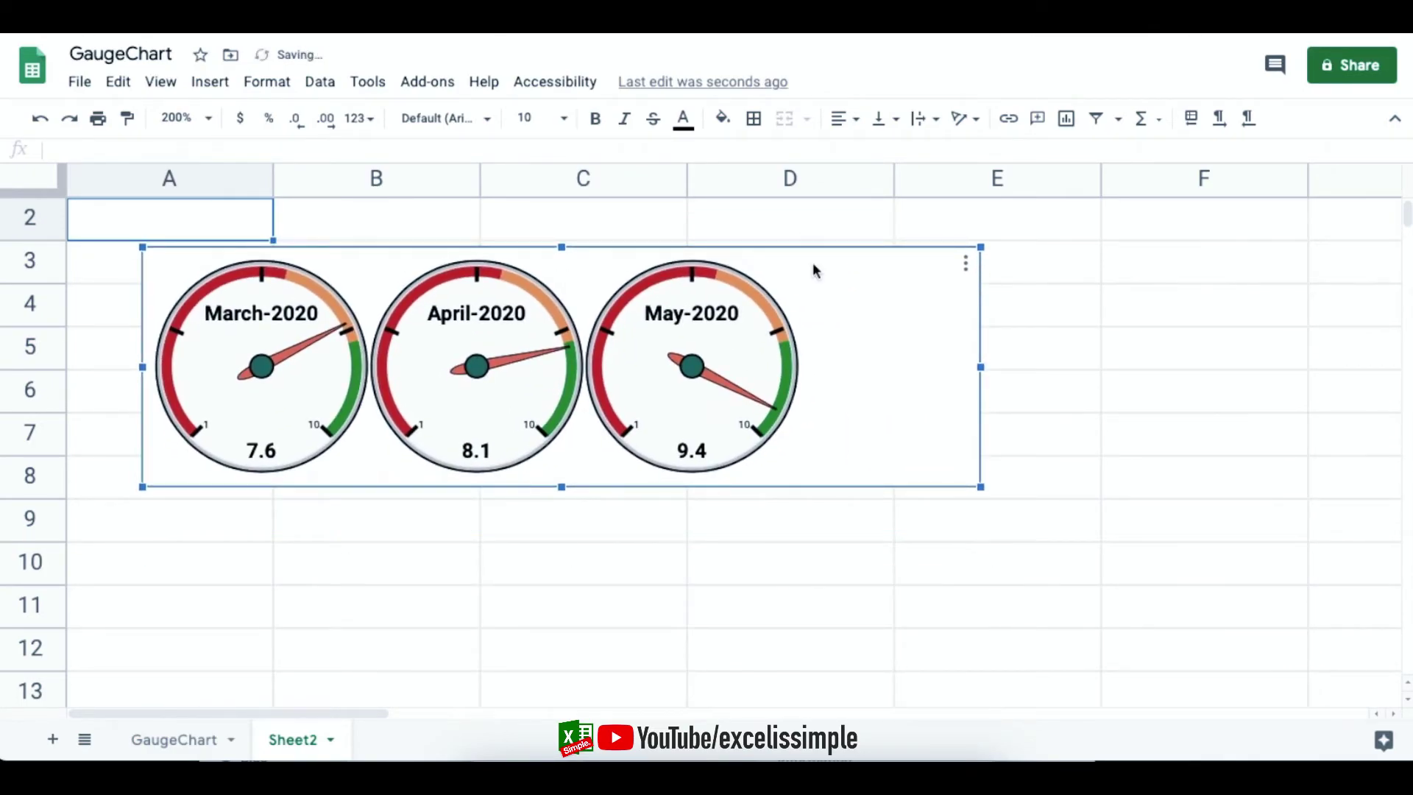
left_click_drag(981, 464, 906, 467)
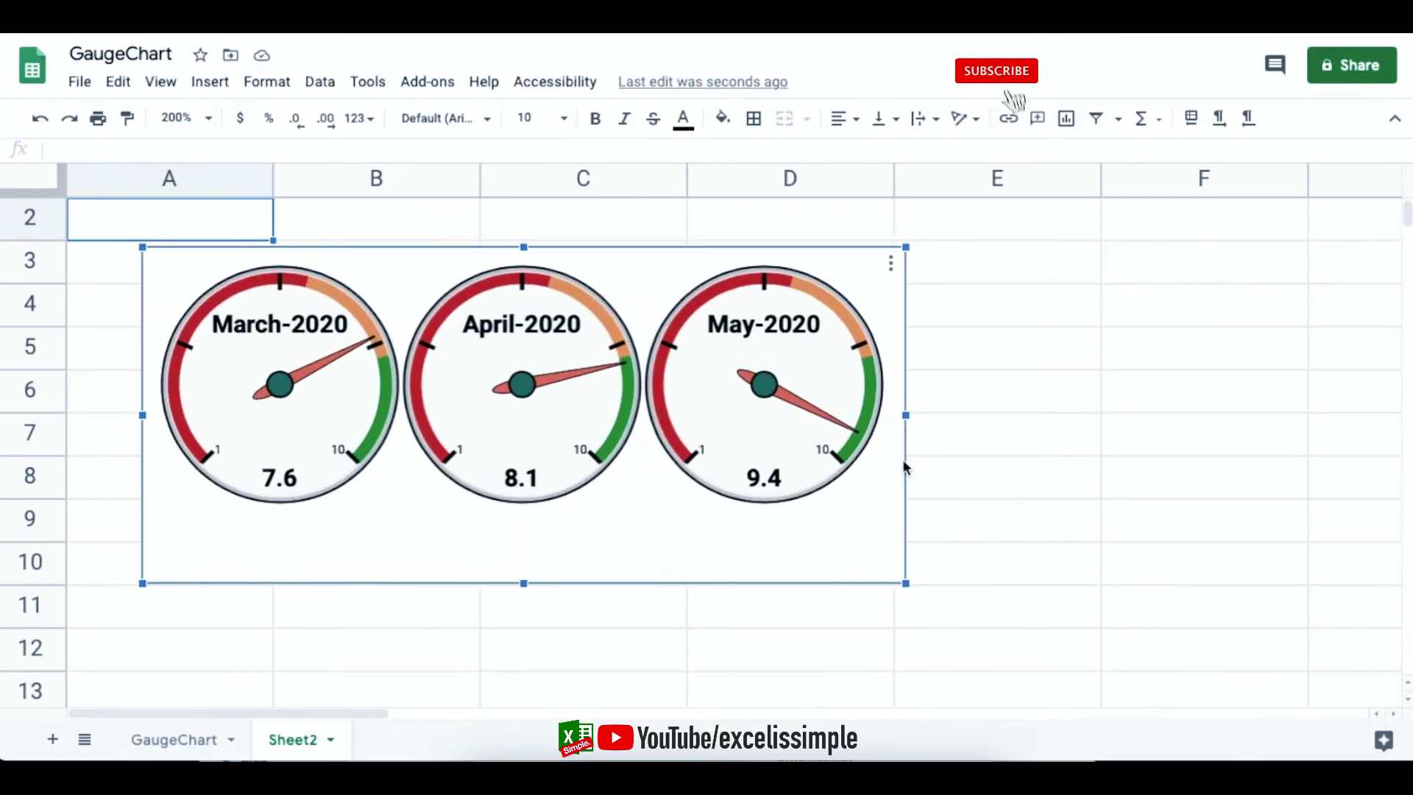
left_click_drag(906, 413, 523, 438)
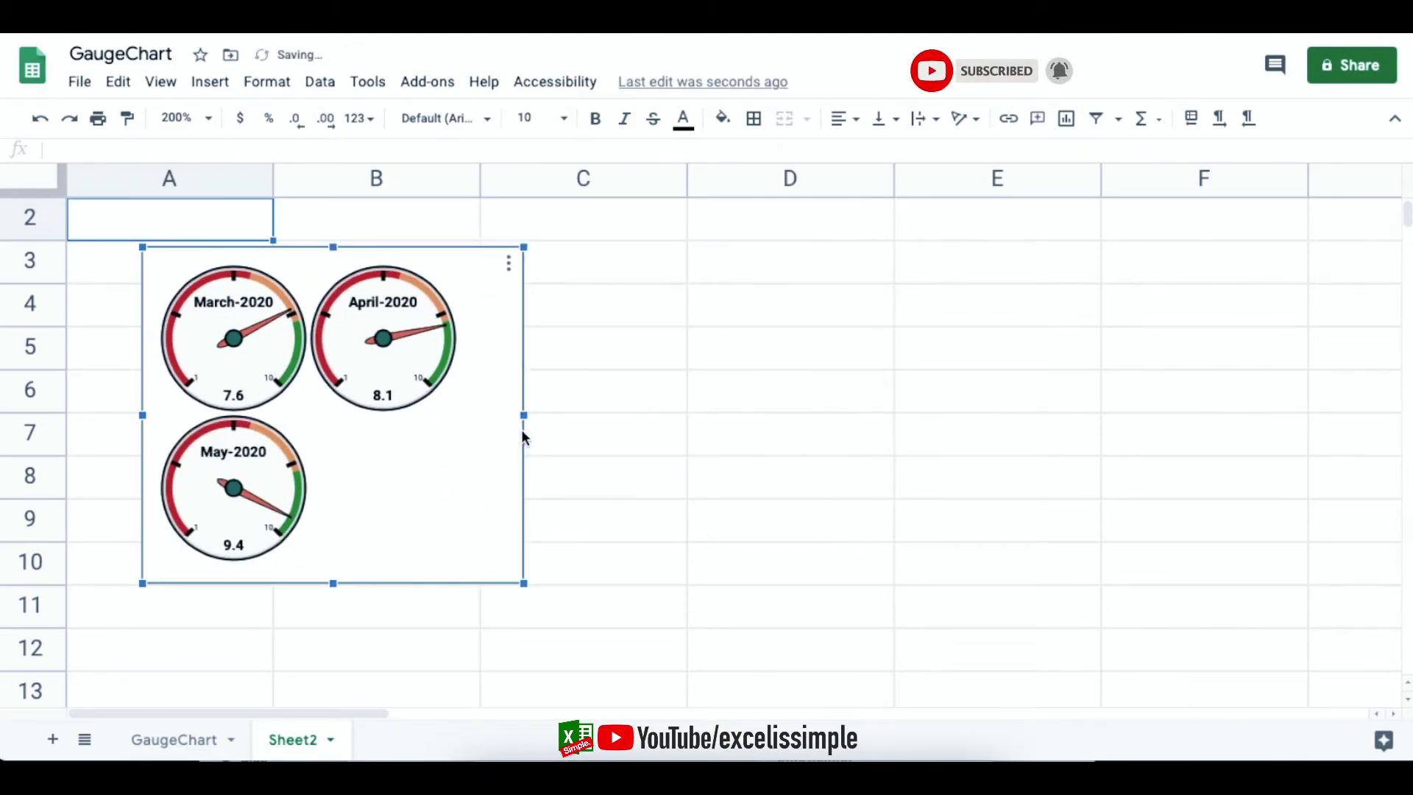